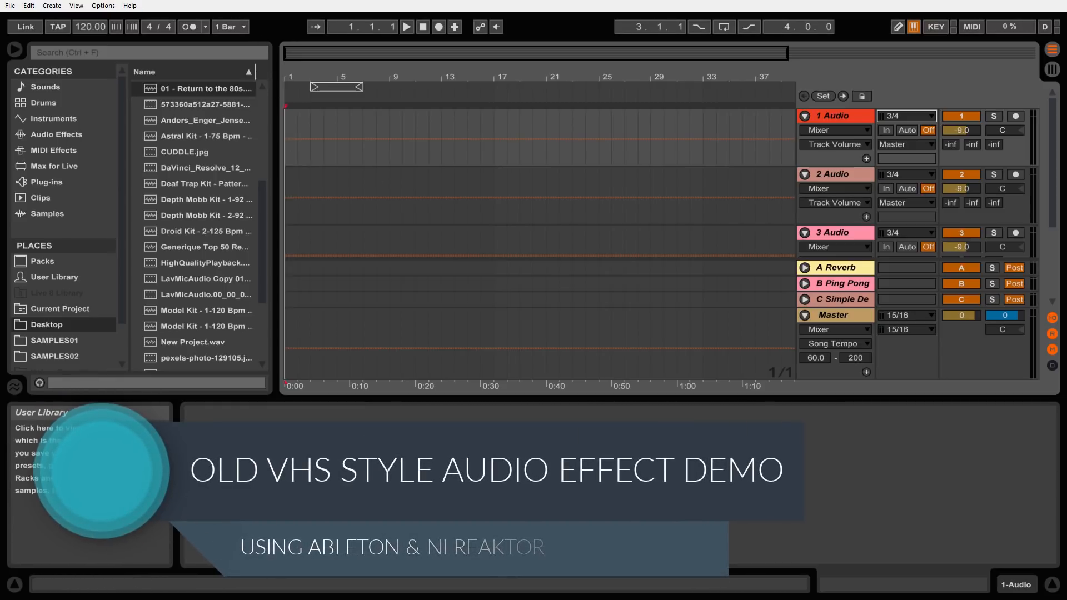
# Switch to the web browser and search Google for "reaktor vhs"
pyautogui.moveTo(0, 272); pyautogui.dragTo(478, 63)
pyautogui.click(405, 278)
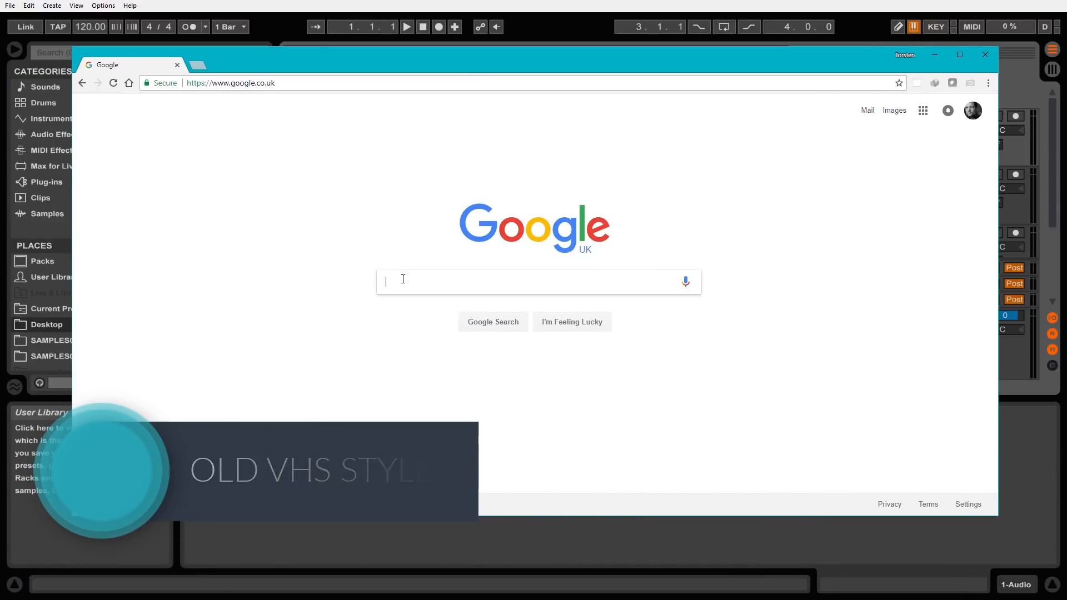
pyautogui.write('reaktor')
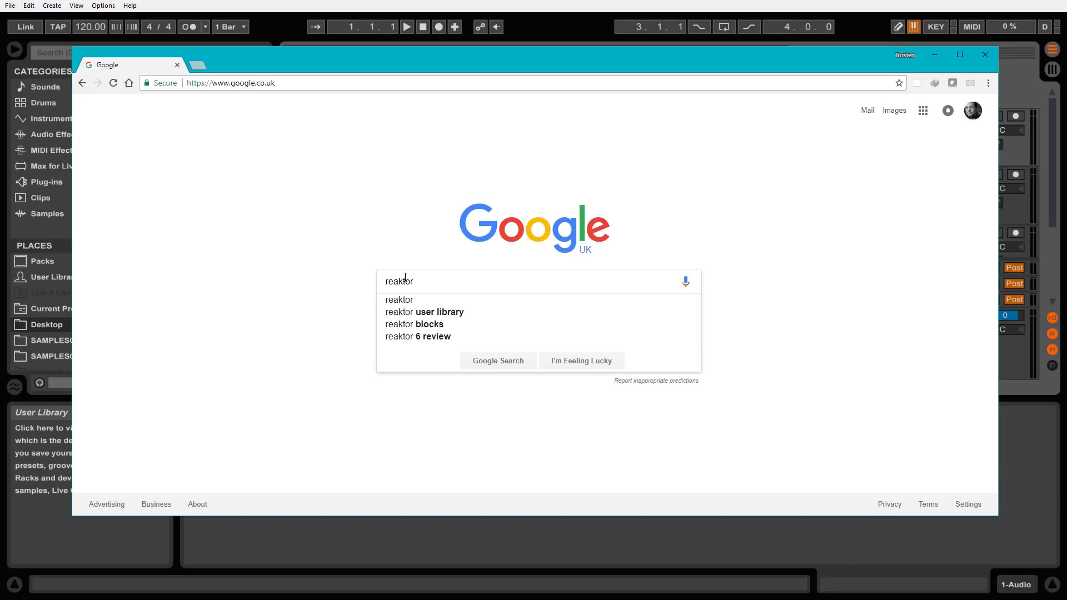
pyautogui.write(' vhs')
pyautogui.press('Return')
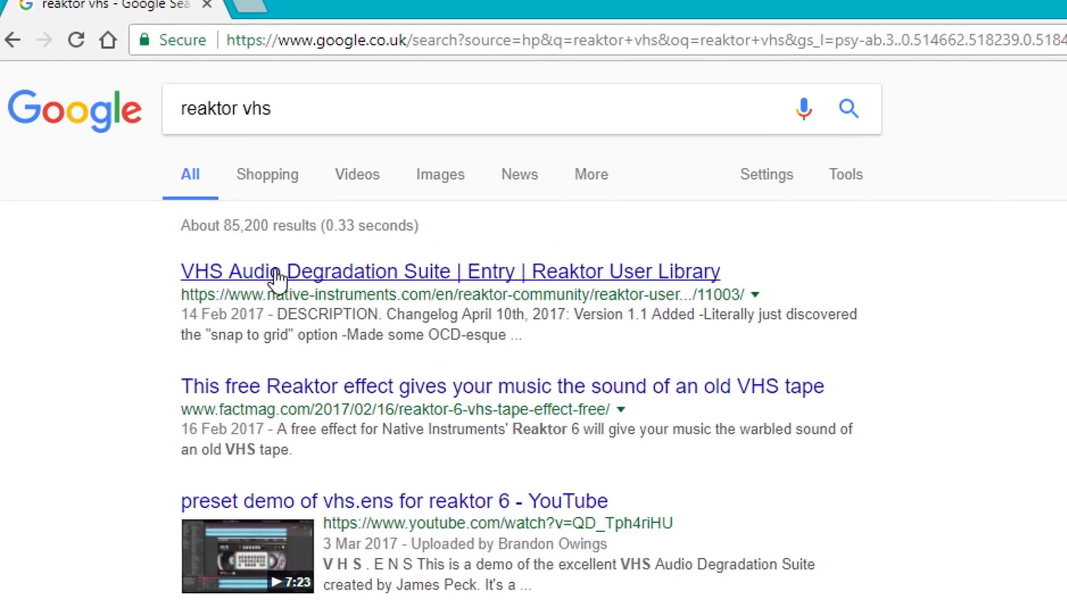
# Open the VHS Audio Degradation Suite entry in the Reaktor User Library, view its details, and minimize the browser
pyautogui.click(334, 280)
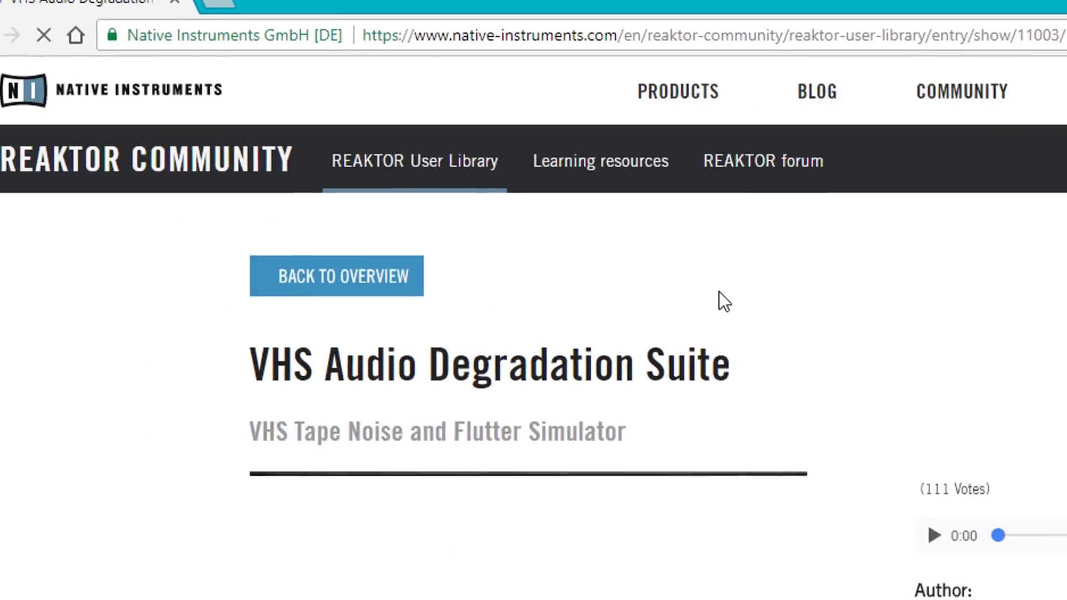
pyautogui.scroll(-2, 805, 517)
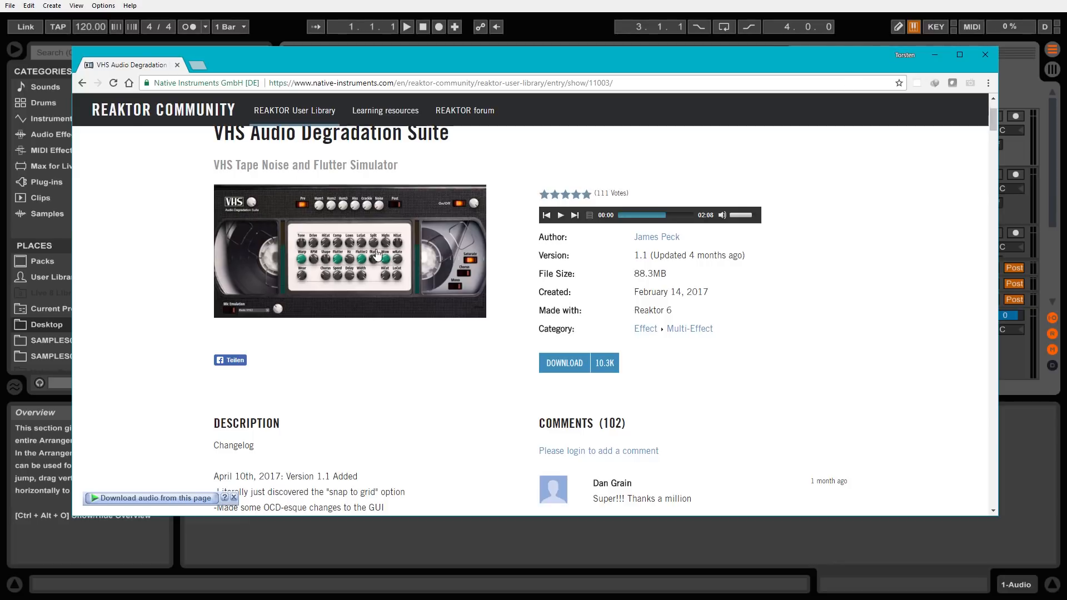
pyautogui.click(935, 54)
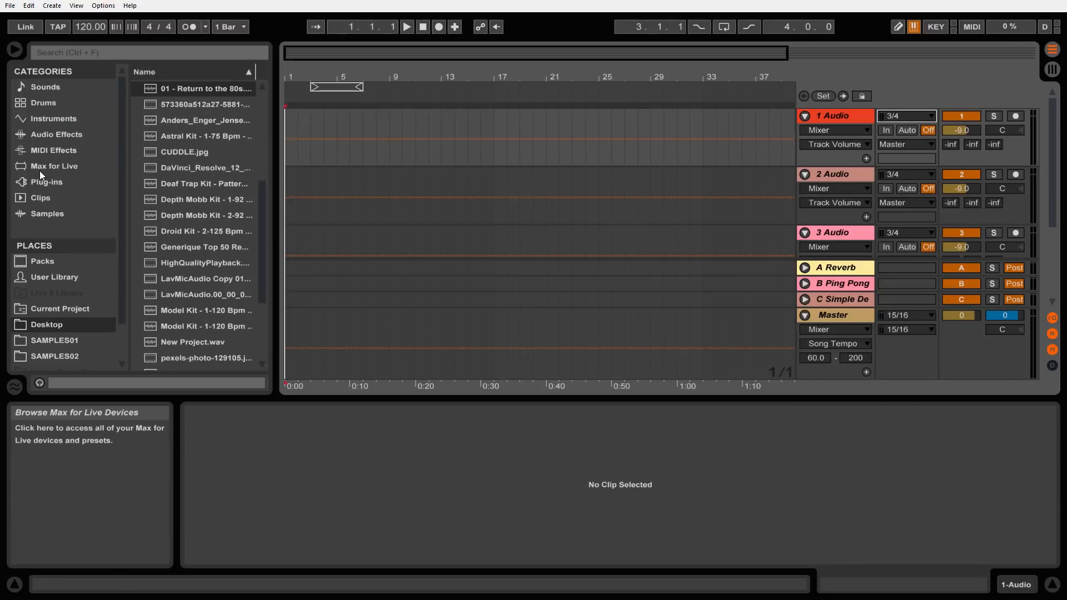
# Load the Native Instruments Reaktor 6 FX plug-in onto the 1 Audio track
pyautogui.click(39, 185)
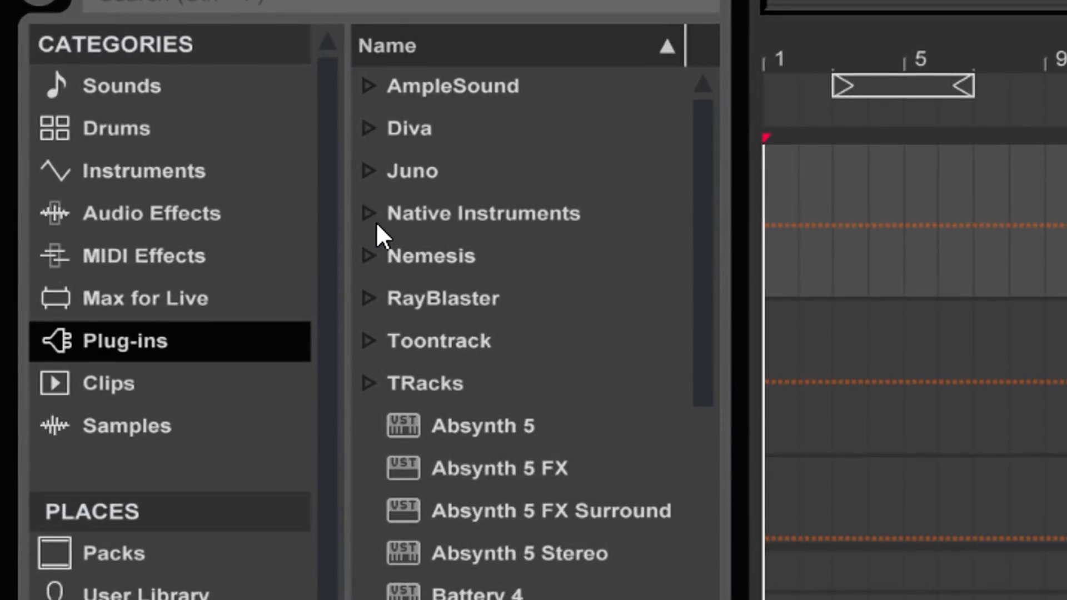
pyautogui.click(332, 202)
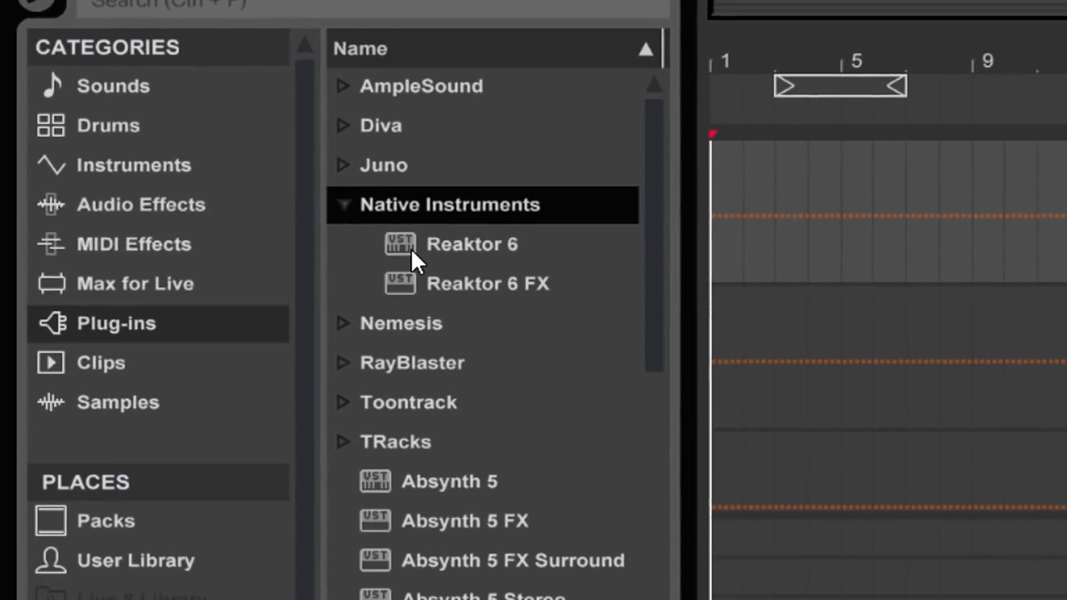
pyautogui.moveTo(410, 247); pyautogui.dragTo(742, 248)
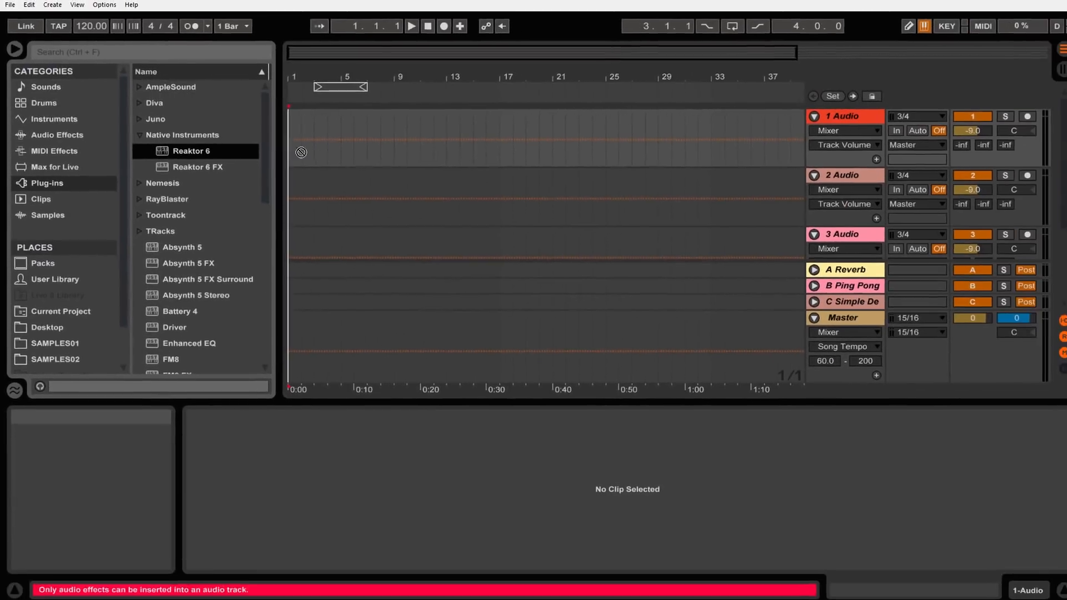
pyautogui.moveTo(301, 152); pyautogui.dragTo(584, 117)
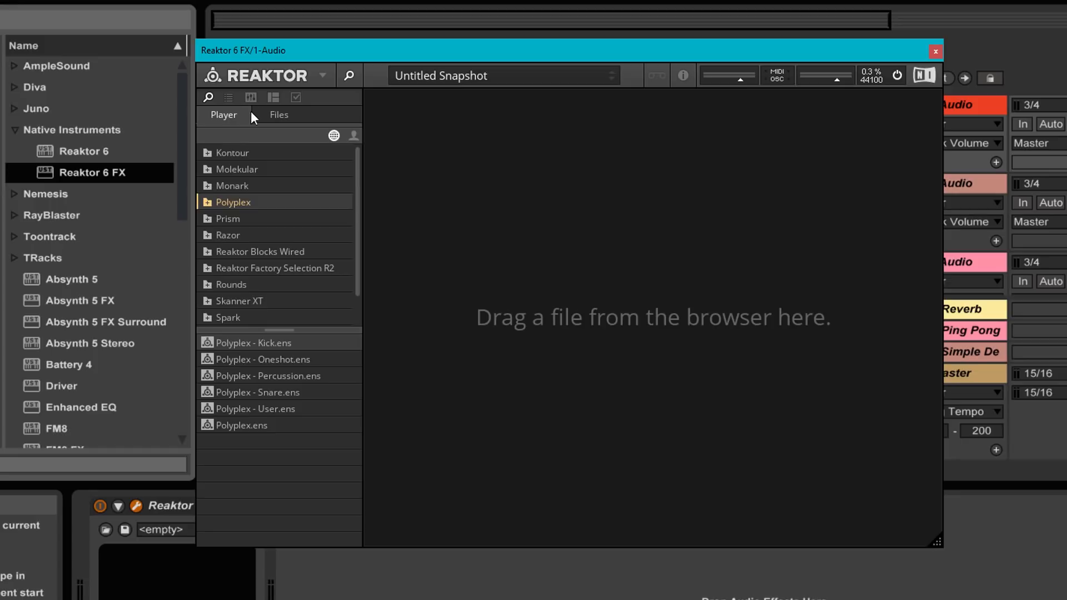
# Load the VHS_1.1.ens ensemble from the Desktop folder into Reaktor and dismiss the demo notice
pyautogui.click(284, 117)
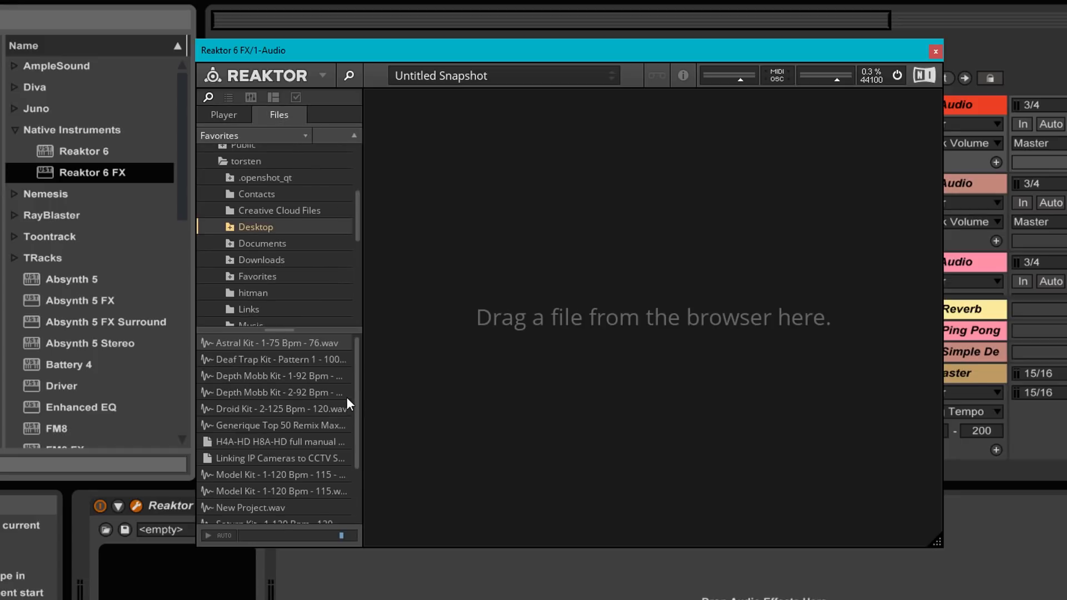
pyautogui.moveTo(355, 395); pyautogui.dragTo(354, 468)
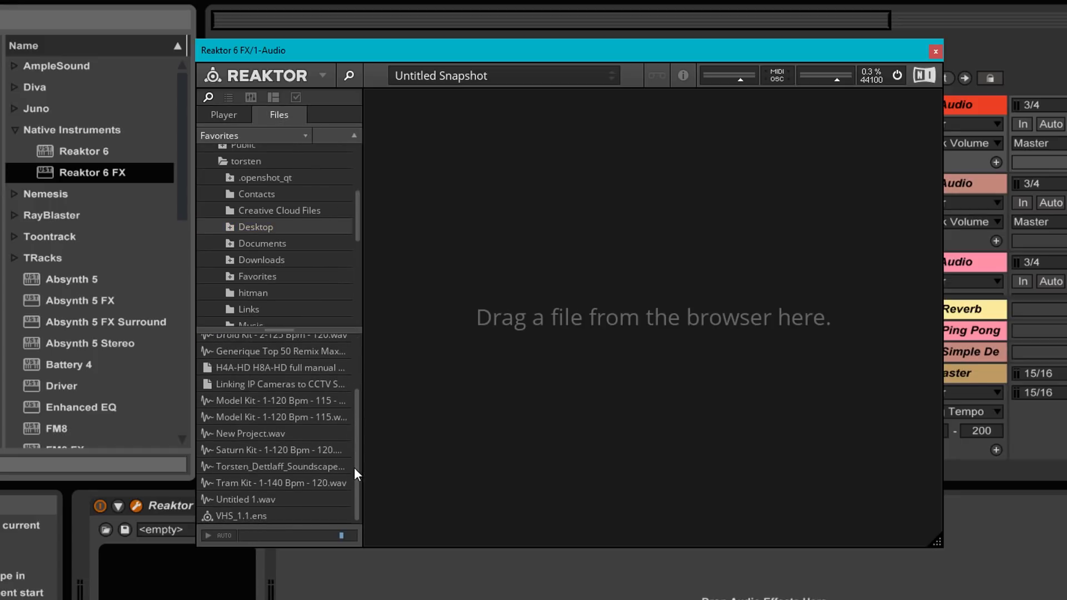
pyautogui.click(228, 515)
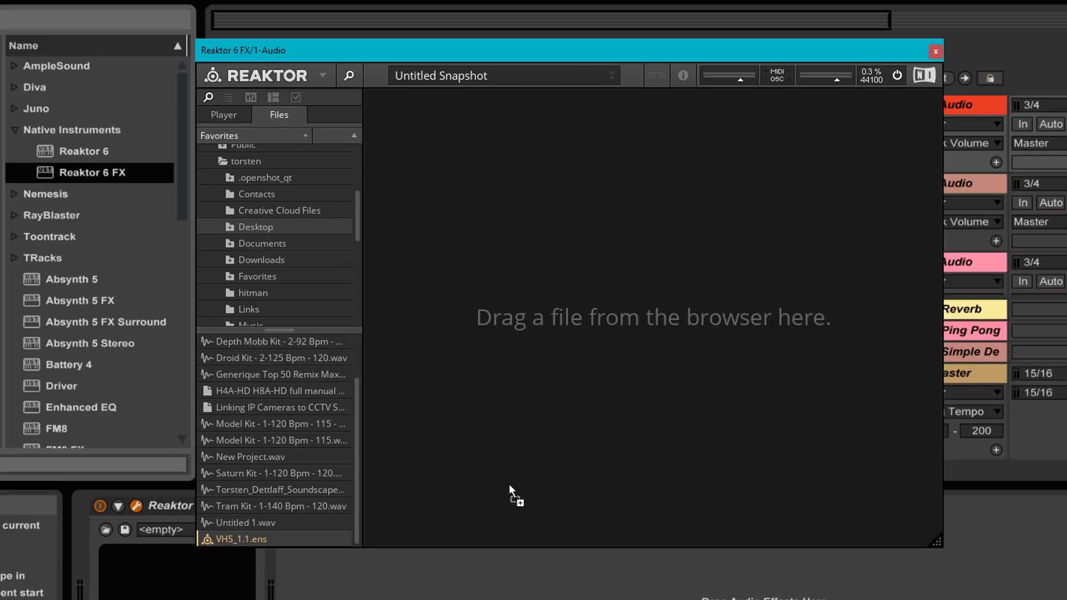
pyautogui.moveTo(601, 332); pyautogui.dragTo(604, 331)
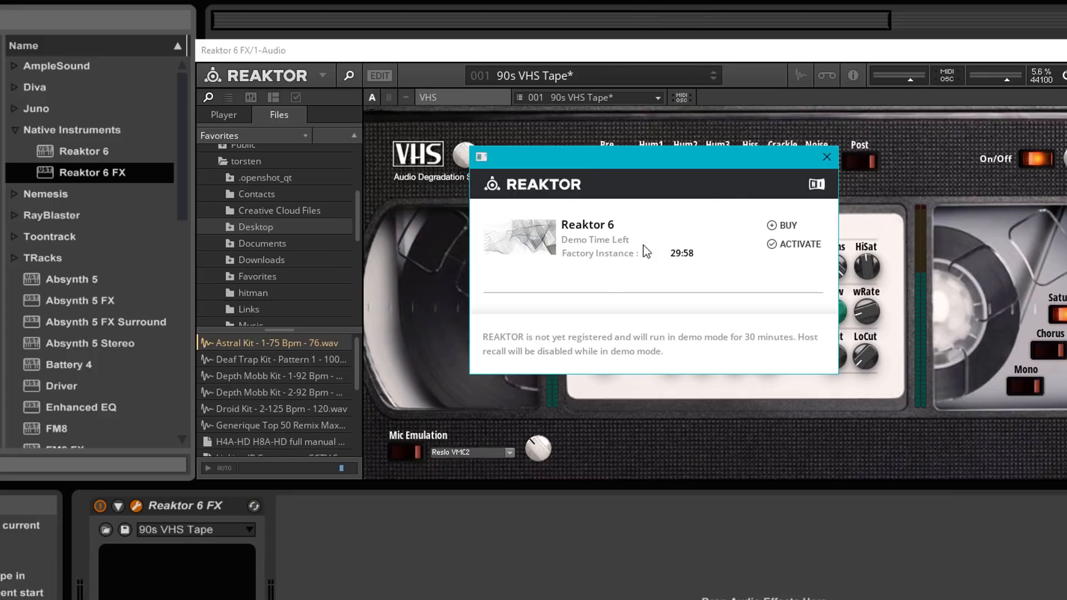
pyautogui.click(827, 157)
# Close the Reaktor plug-in window and switch off the Reaktor 6 FX device on the 1 Audio track
pyautogui.moveTo(541, 49); pyautogui.dragTo(397, 106)
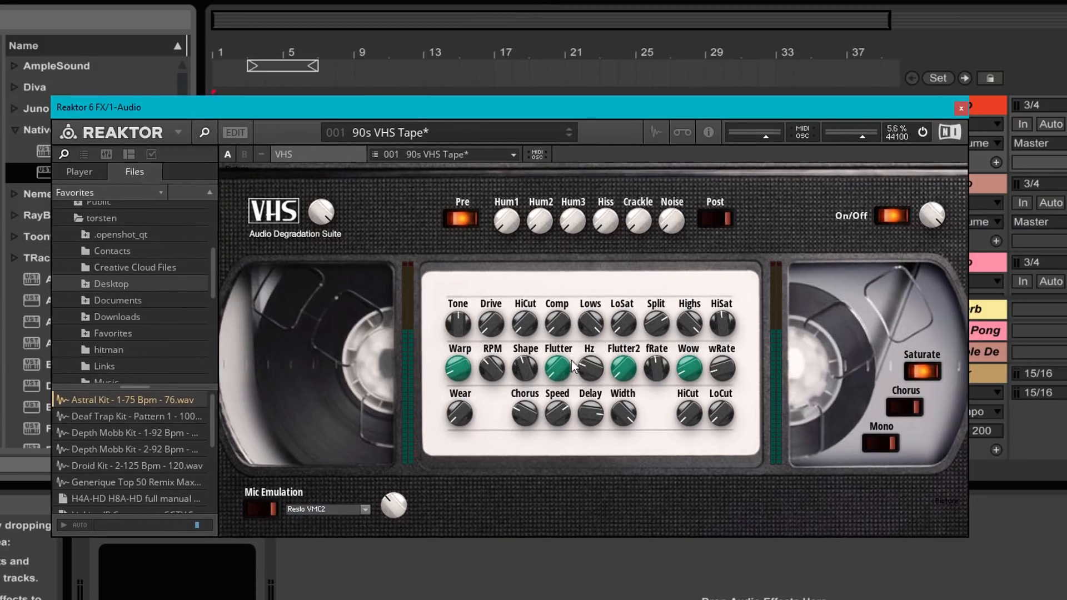
pyautogui.moveTo(679, 116); pyautogui.dragTo(639, 162)
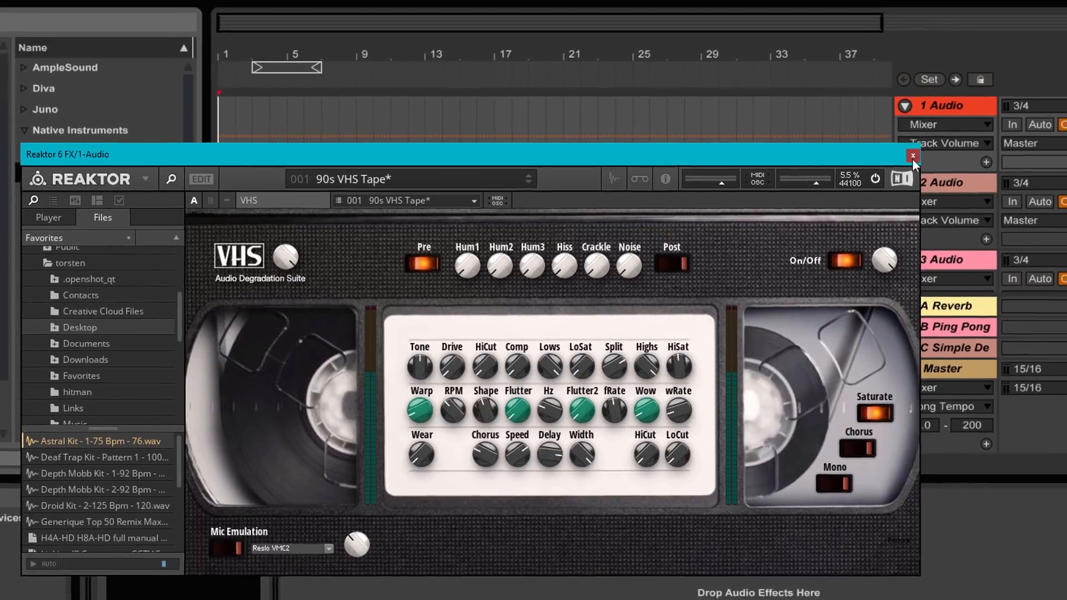
pyautogui.click(921, 156)
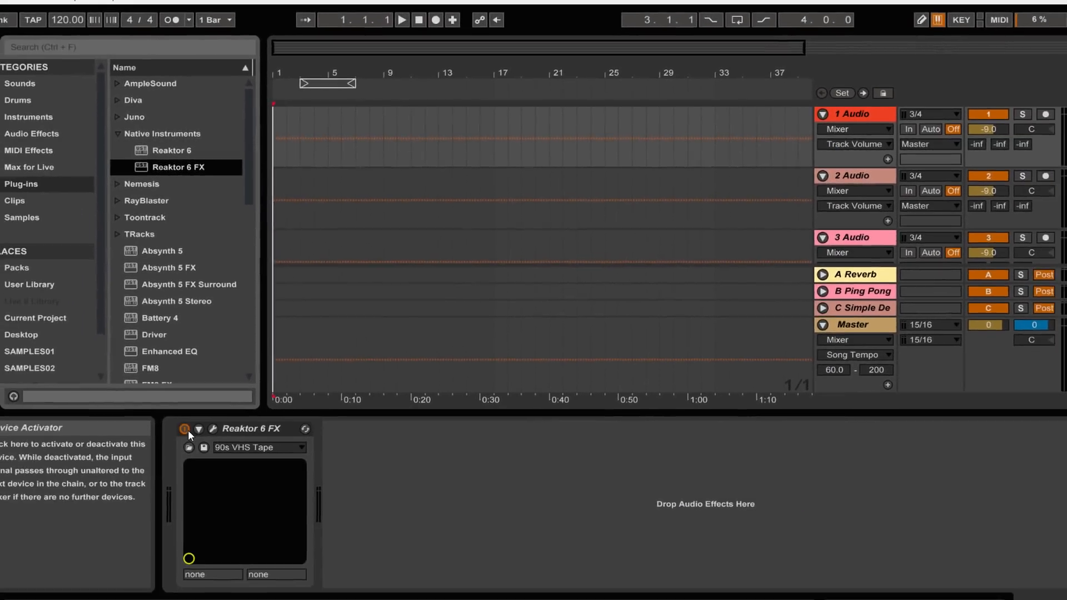
pyautogui.click(159, 453)
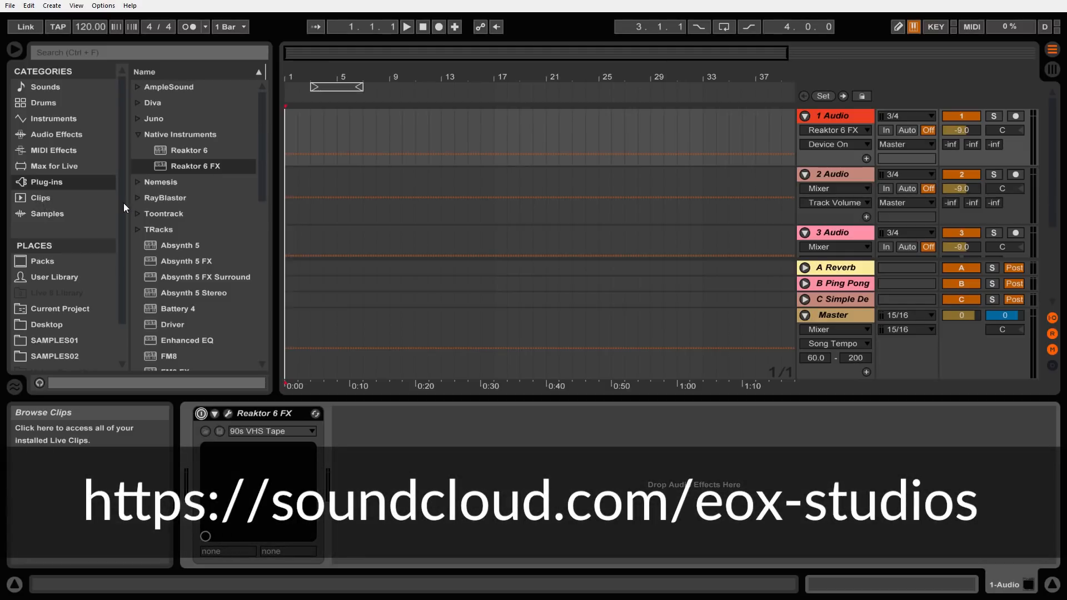
# Place the "Falling_In_Love_With_You" audio file from the Desktop folder at the start of the 1 Audio track
pyautogui.moveTo(122, 185); pyautogui.dragTo(116, 236)
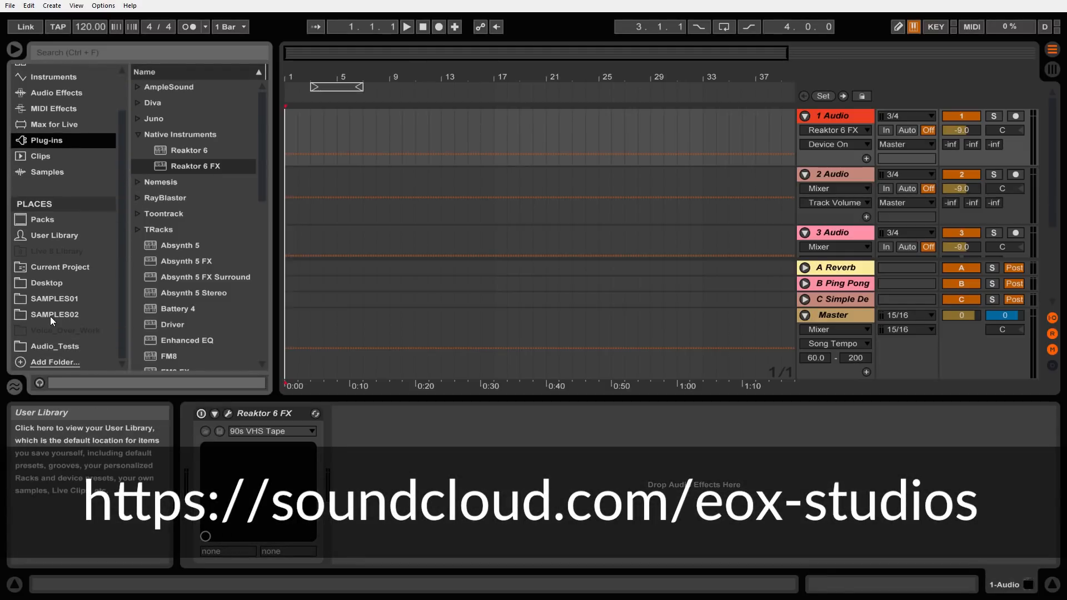
pyautogui.click(46, 285)
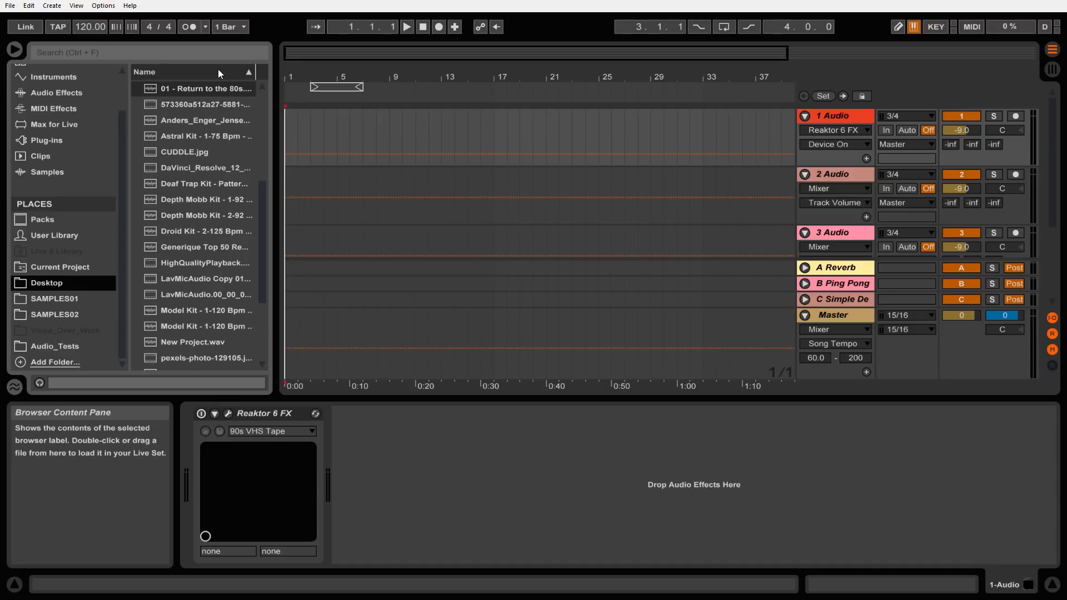
pyautogui.moveTo(263, 187)
pyautogui.mouseDown()
pyautogui.moveTo(262, 173)
pyautogui.moveTo(261, 185)
pyautogui.mouseUp()
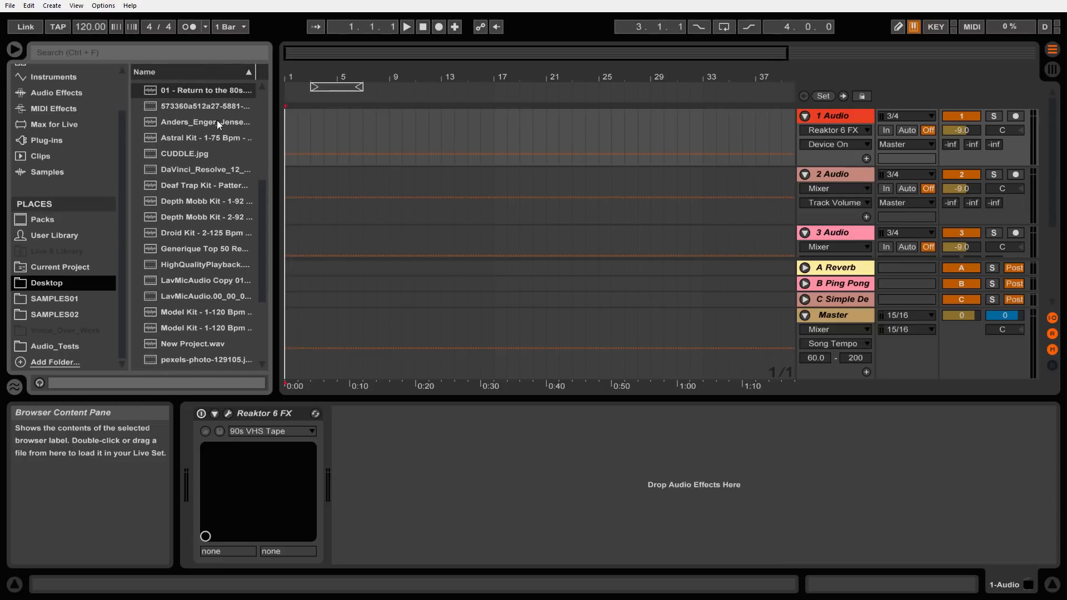
pyautogui.moveTo(261, 186); pyautogui.dragTo(266, 257)
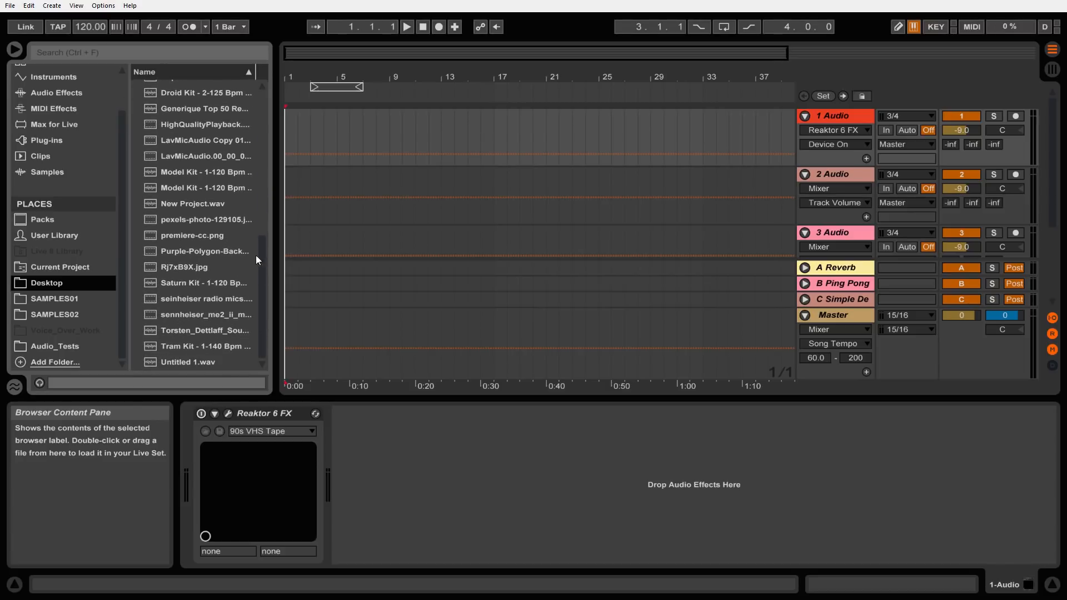
pyautogui.moveTo(265, 238); pyautogui.dragTo(263, 195)
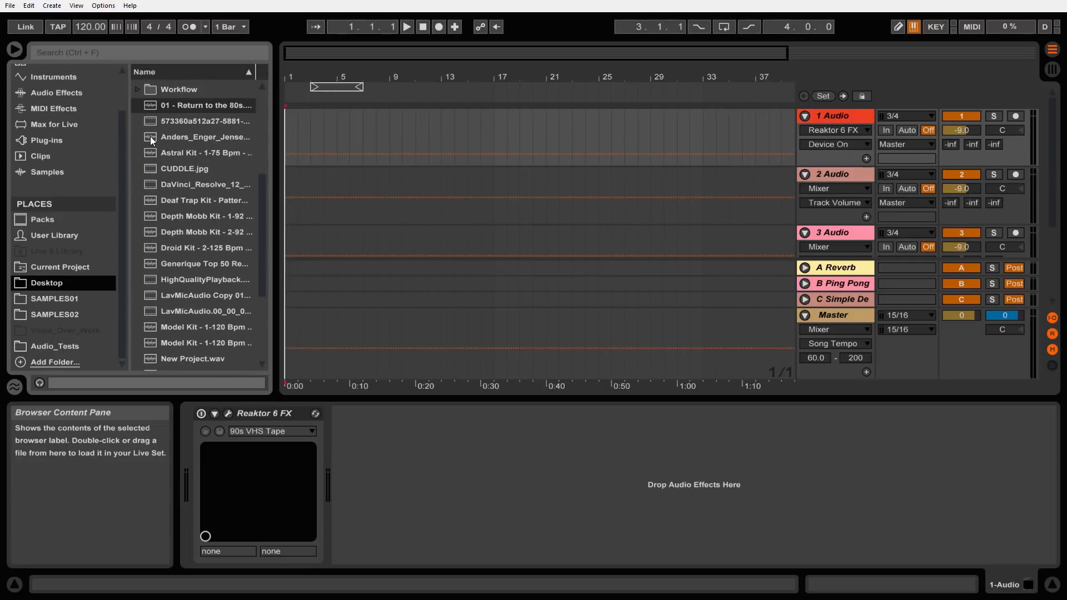
pyautogui.moveTo(177, 138); pyautogui.dragTo(286, 136)
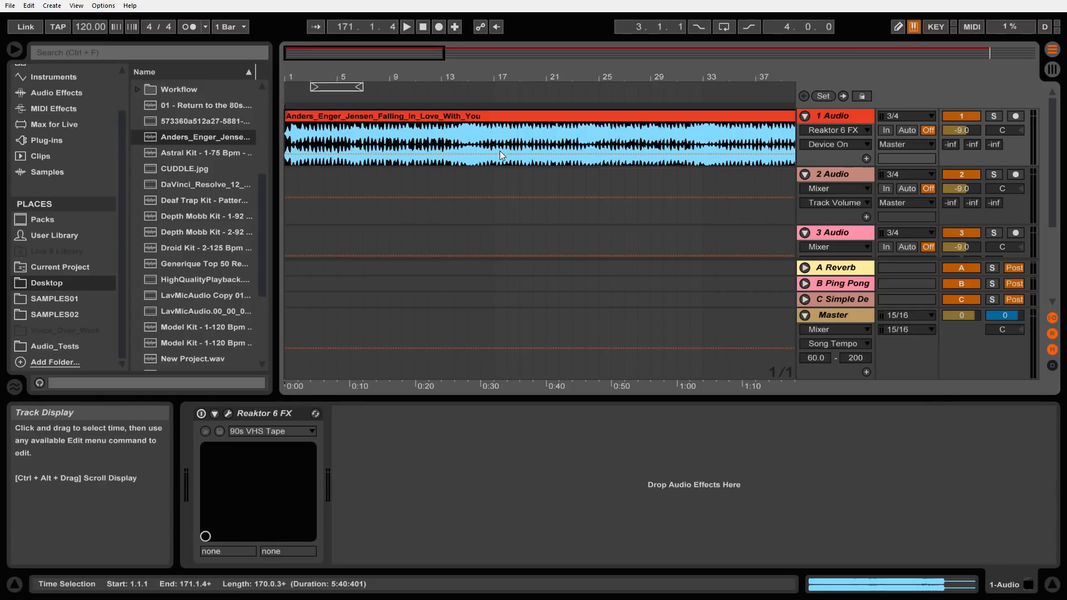
pyautogui.click(518, 154)
pyautogui.hotkey('ctrl', 'z')
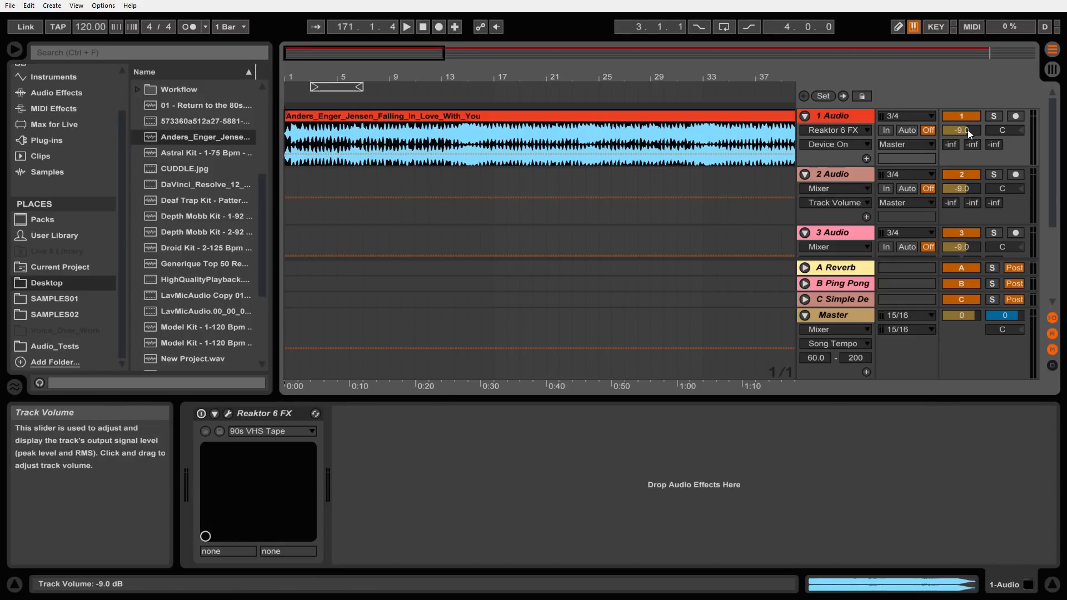
# Play the song with the effect bypassed and raise the 1 Audio track volume to -1.6 dB
pyautogui.moveTo(964, 129); pyautogui.dragTo(964, 113)
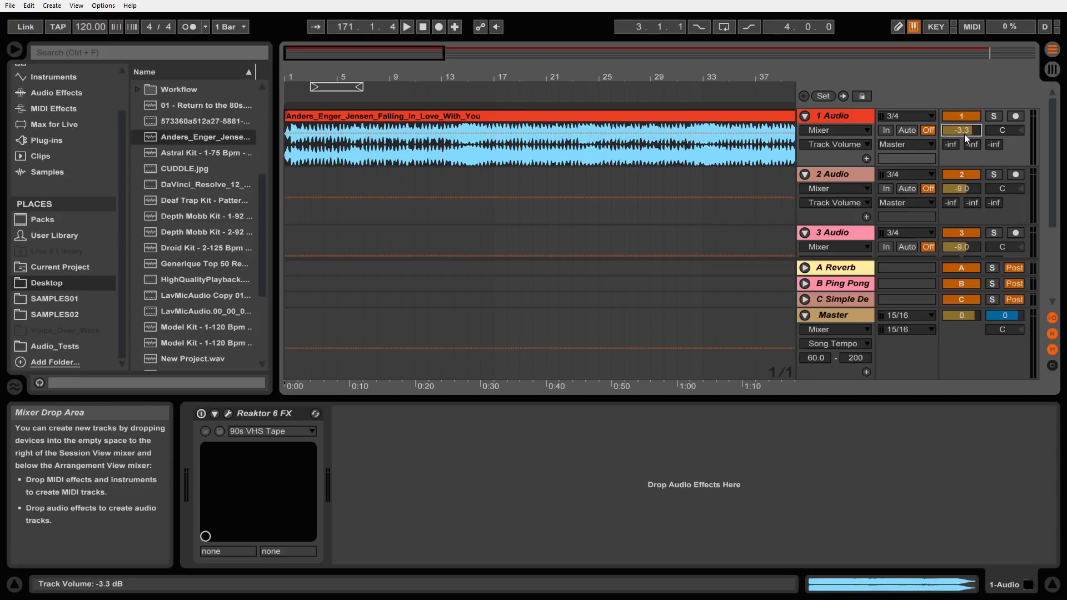
pyautogui.click(406, 28)
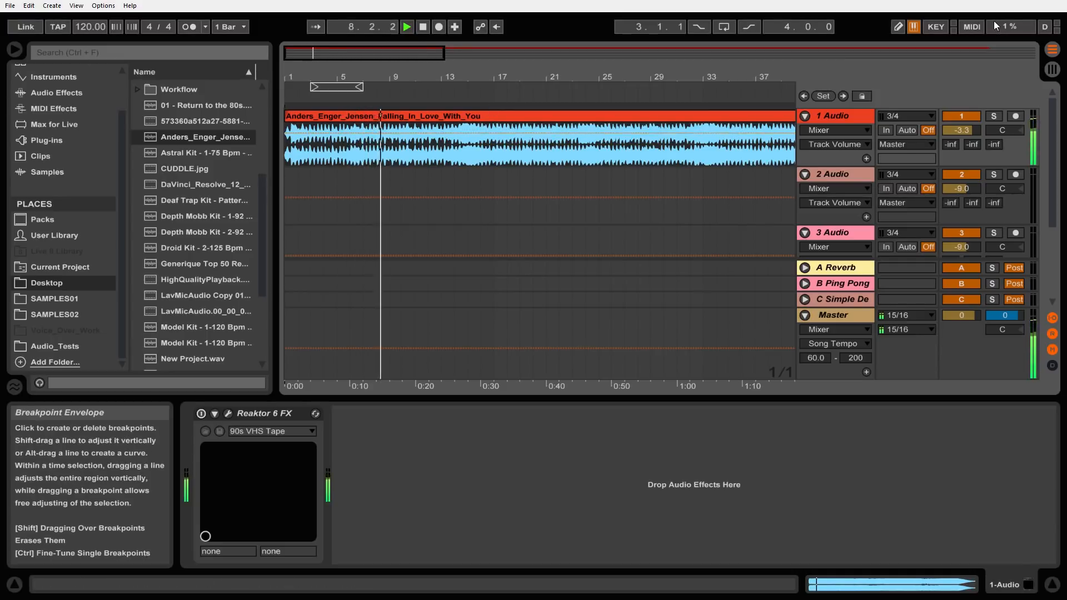
pyautogui.moveTo(968, 129)
pyautogui.mouseDown()
pyautogui.moveTo(968, 153)
pyautogui.moveTo(968, 127)
pyautogui.mouseUp()
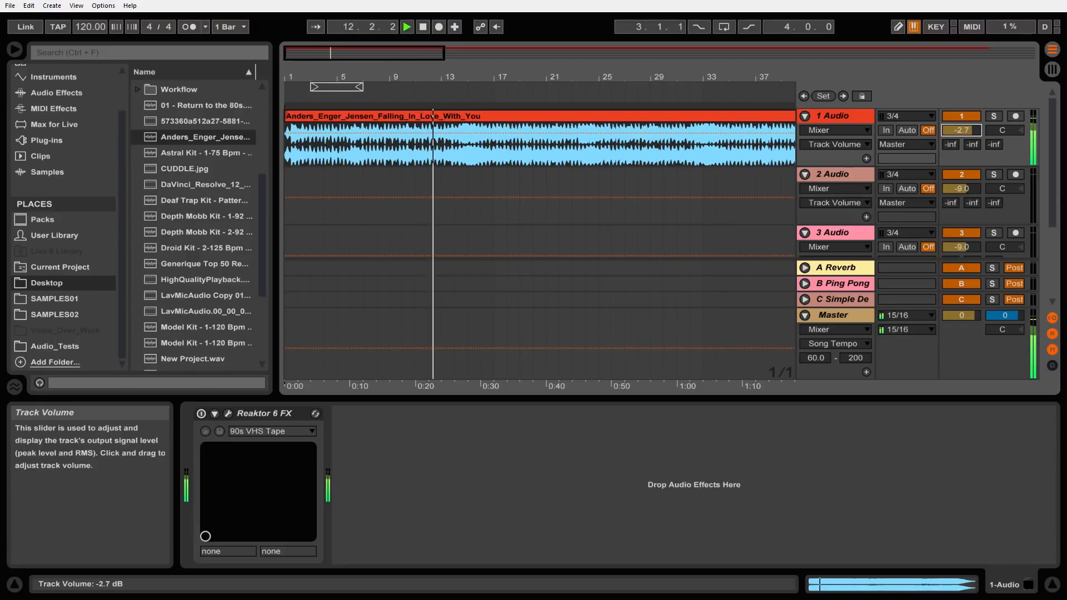
pyautogui.moveTo(968, 127)
pyautogui.mouseDown()
pyautogui.moveTo(968, 148)
pyautogui.moveTo(969, 130)
pyautogui.mouseUp()
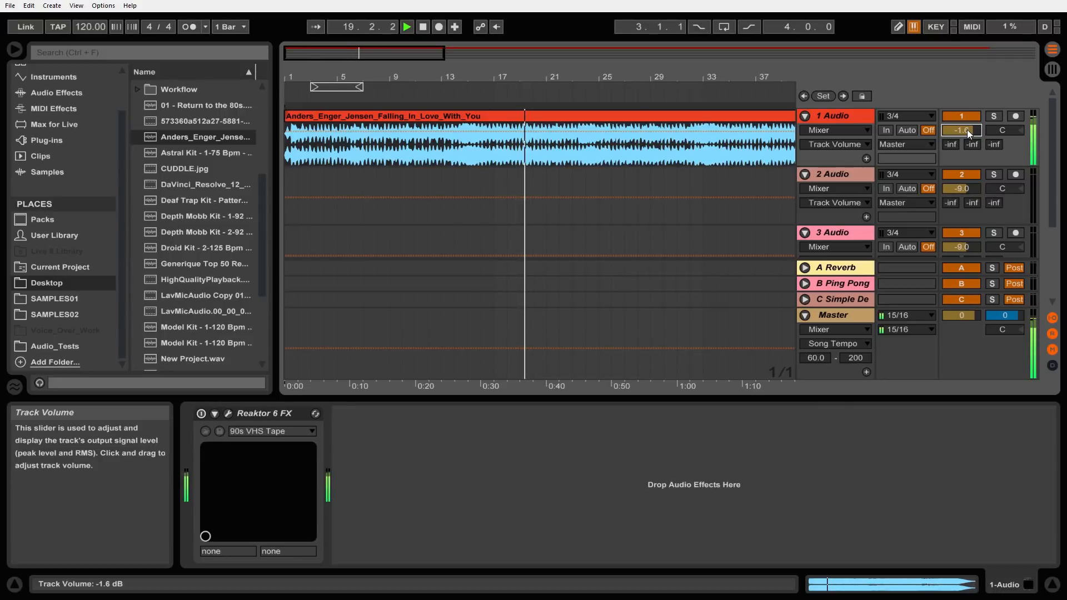
# Fade the 1 Audio track volume down to -51.0 dB and stop playback
pyautogui.moveTo(967, 129); pyautogui.dragTo(967, 166)
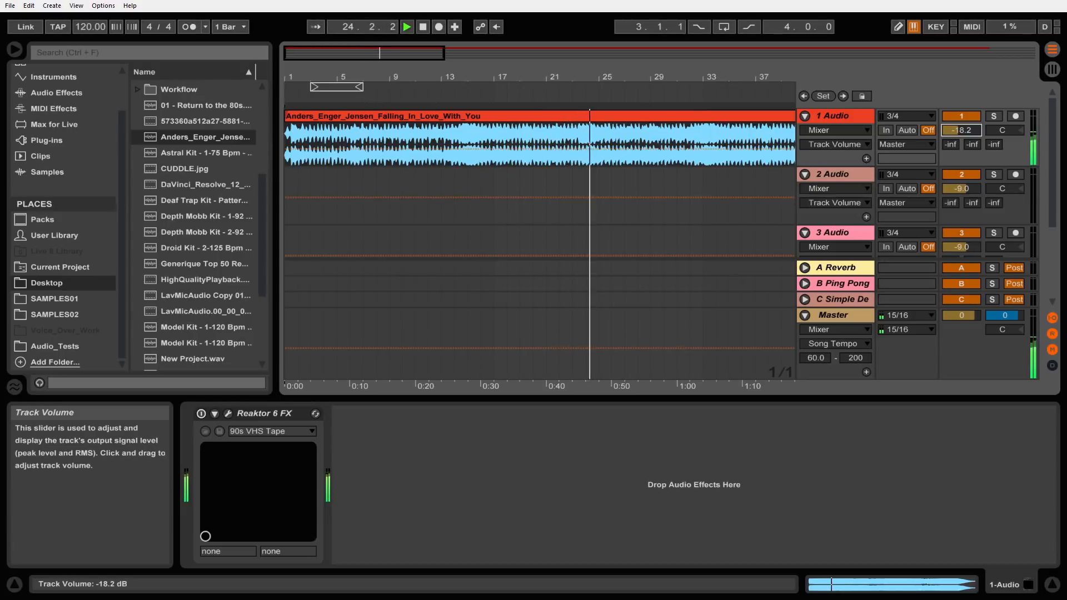
pyautogui.moveTo(967, 165)
pyautogui.mouseDown()
pyautogui.moveTo(966, 122)
pyautogui.moveTo(966, 160)
pyautogui.mouseUp()
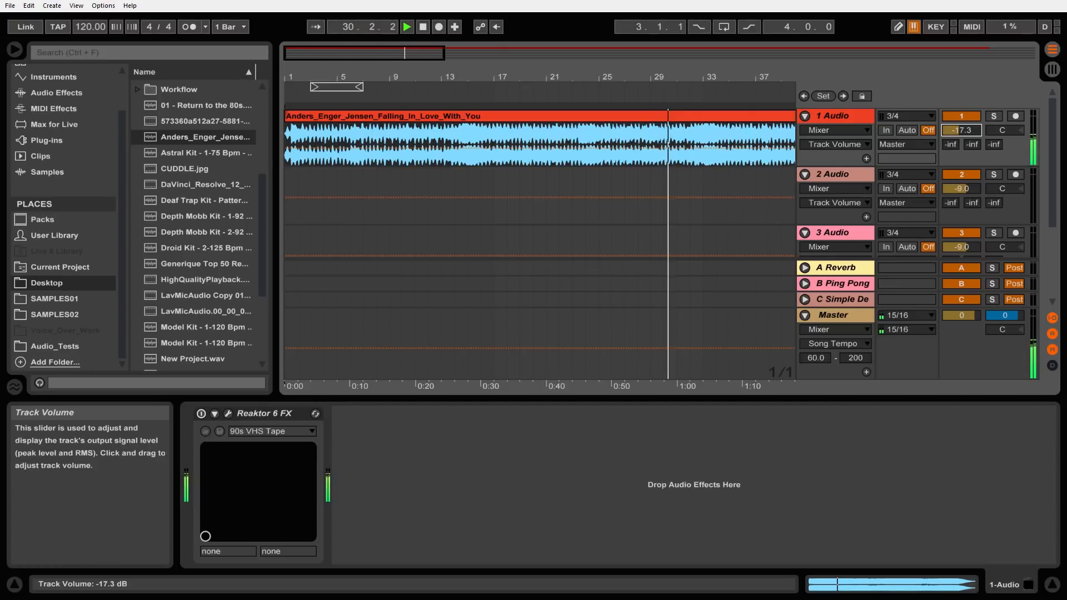
pyautogui.moveTo(967, 159)
pyautogui.mouseDown()
pyautogui.moveTo(967, 72)
pyautogui.moveTo(967, 142)
pyautogui.mouseUp()
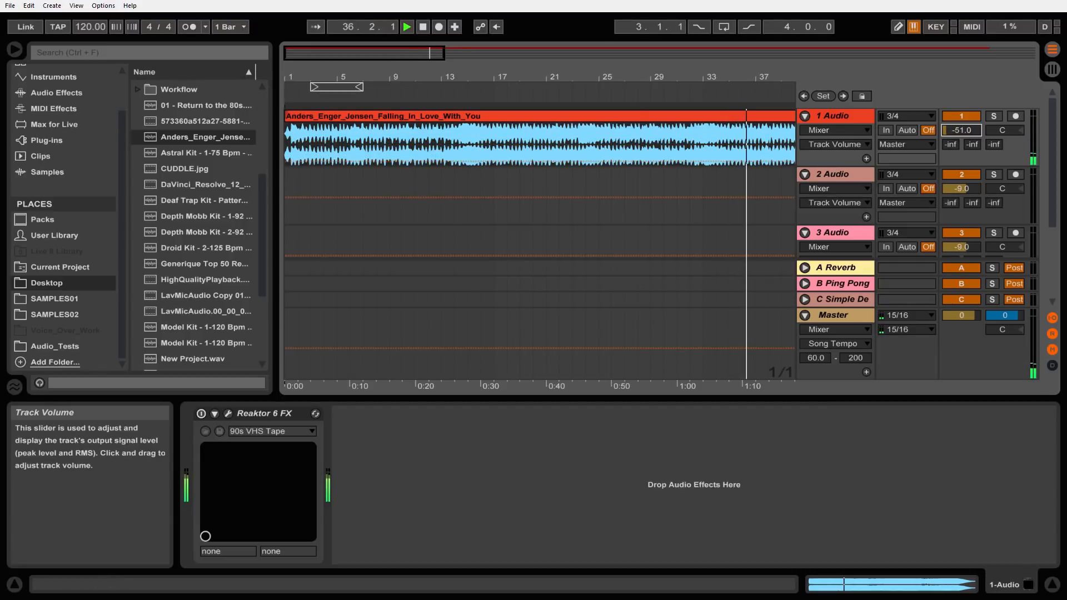
pyautogui.click(424, 28)
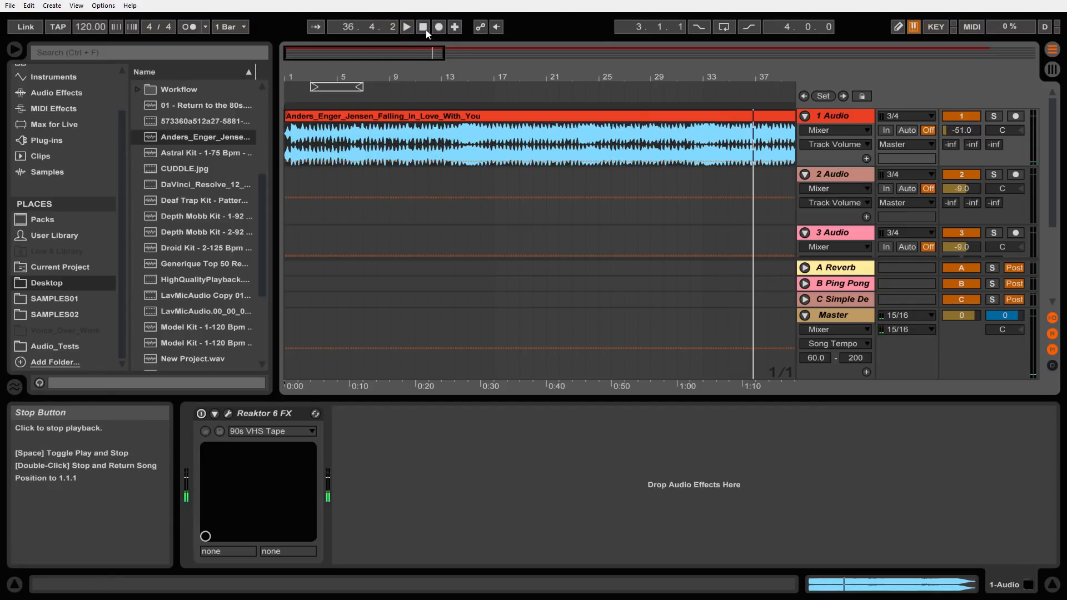
pyautogui.click(425, 28)
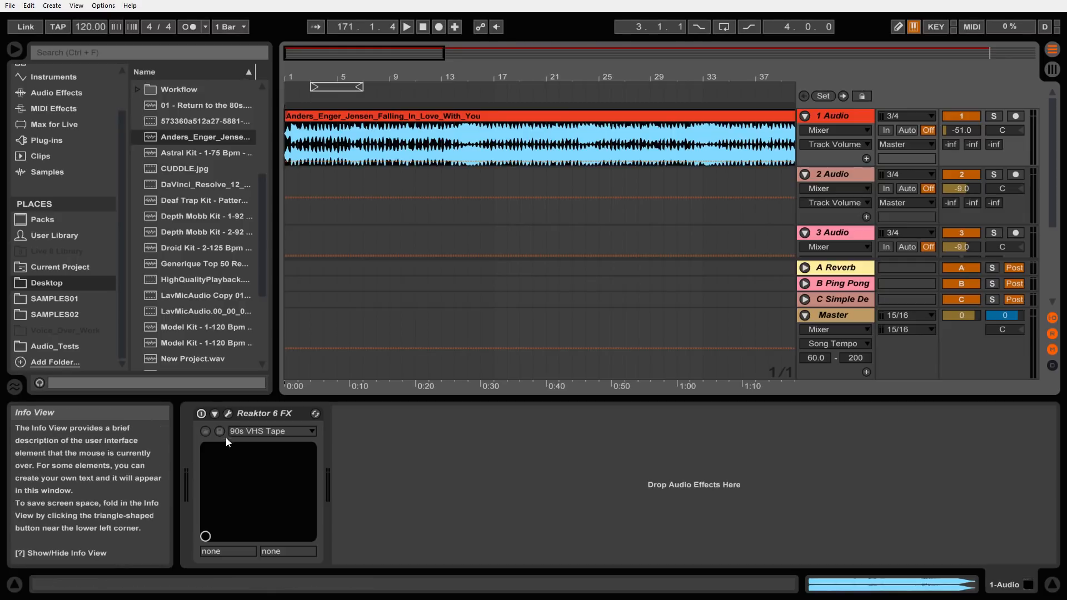
# Switch on the Reaktor 6 FX device, open its plug-in window and load the snapshot "16 - 1980s Pawn Shop" in the VHS ensemble
pyautogui.click(202, 412)
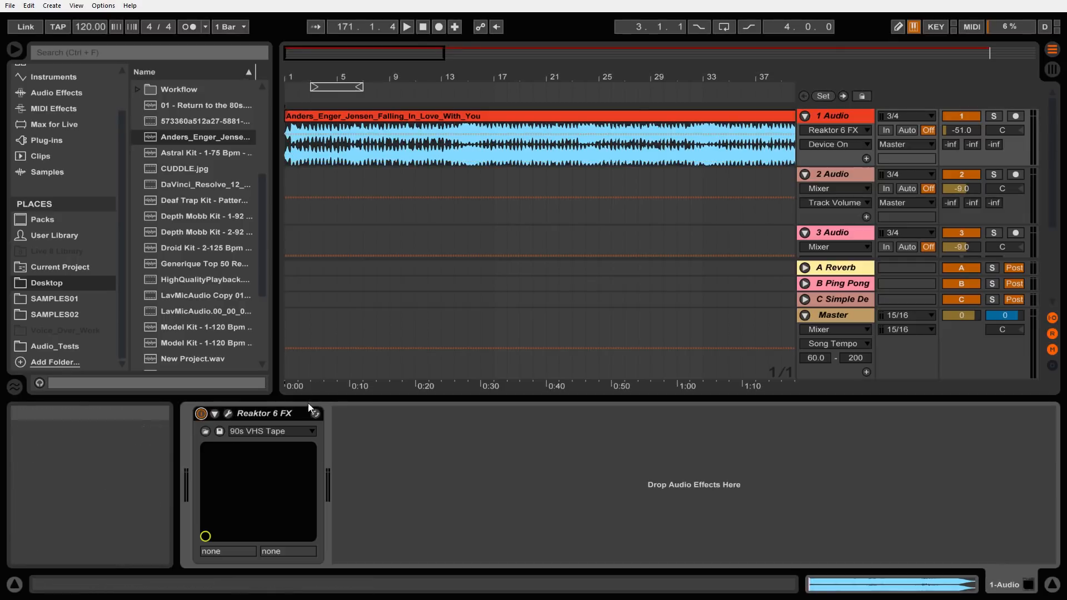
pyautogui.click(227, 413)
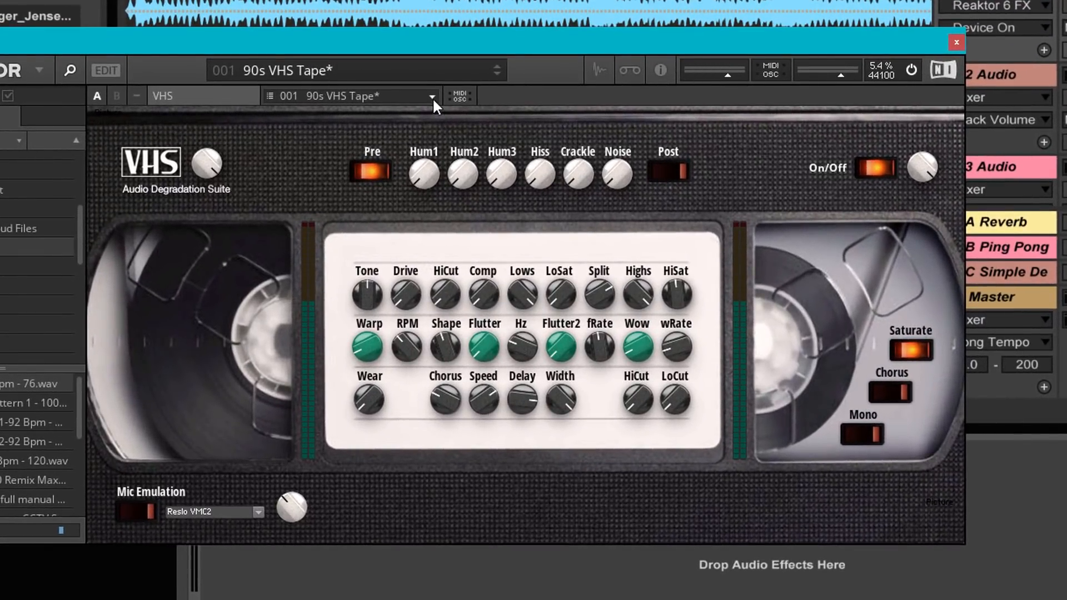
pyautogui.click(432, 97)
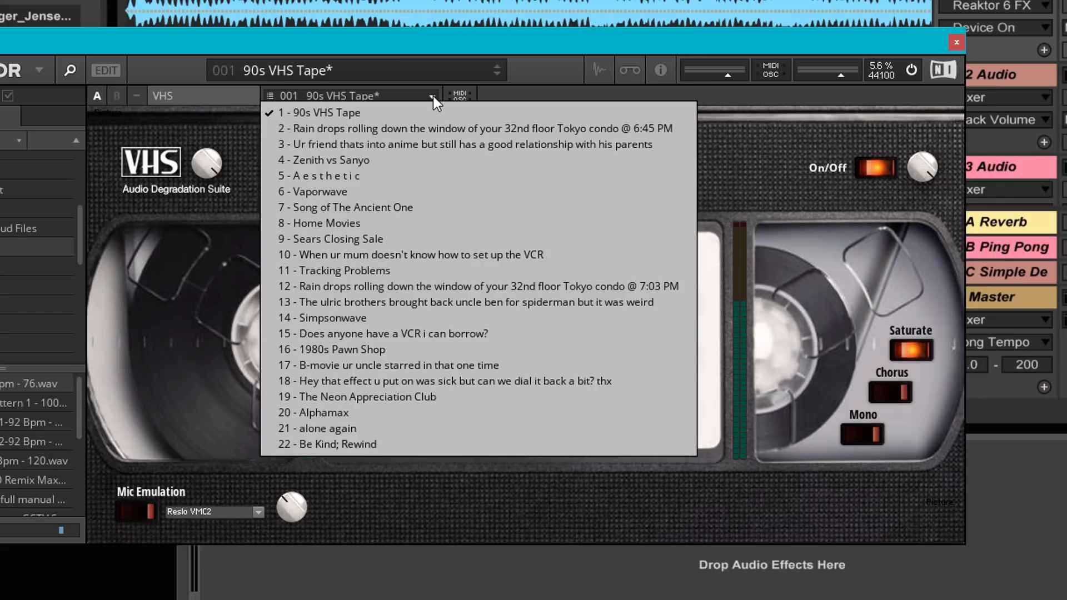
pyautogui.click(381, 350)
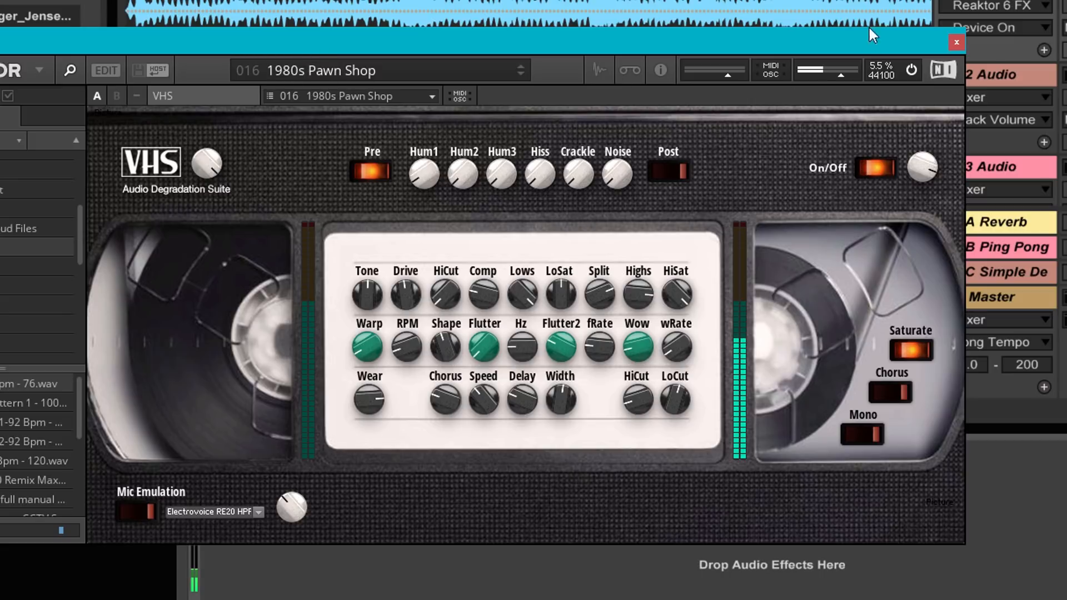
pyautogui.moveTo(910, 65); pyautogui.dragTo(934, 122)
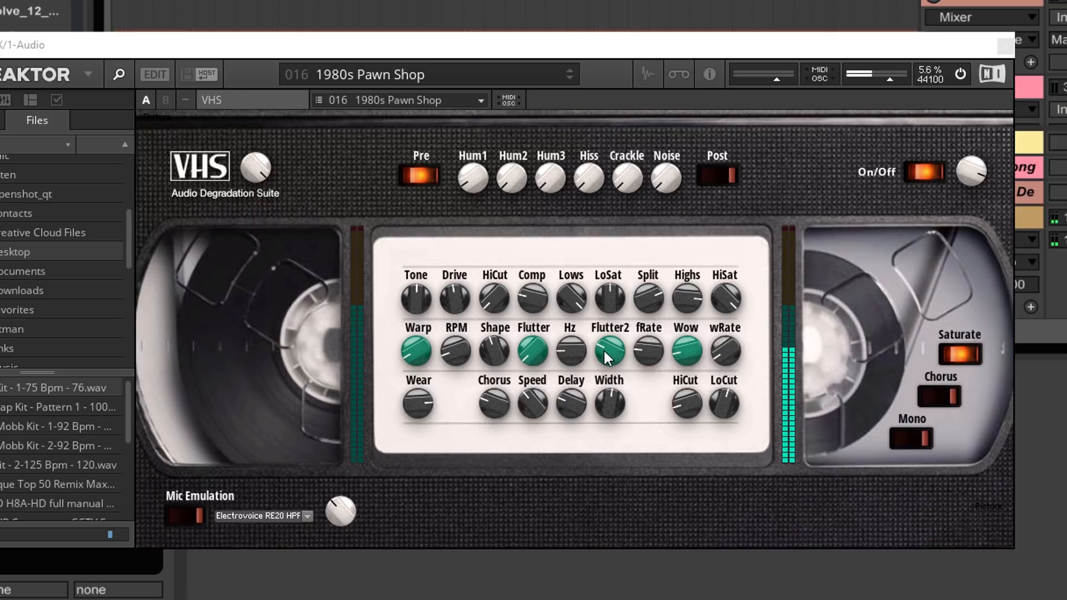
# Reduce the Flutter2 and Wear amounts and raise Warp and Wow in the VHS ensemble
pyautogui.moveTo(609, 342); pyautogui.dragTo(612, 425)
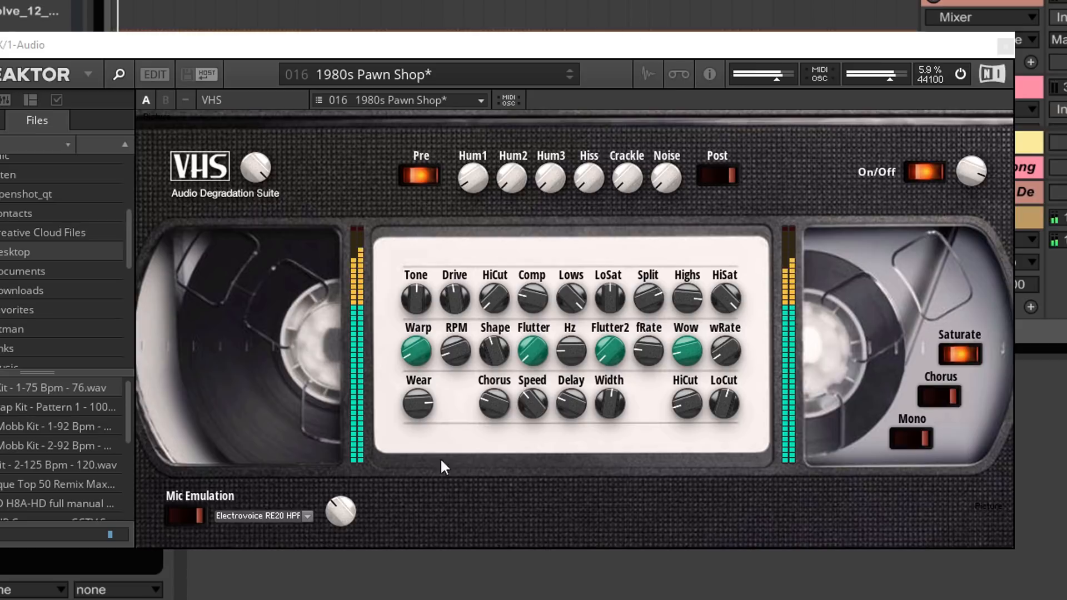
pyautogui.moveTo(415, 397); pyautogui.dragTo(416, 419)
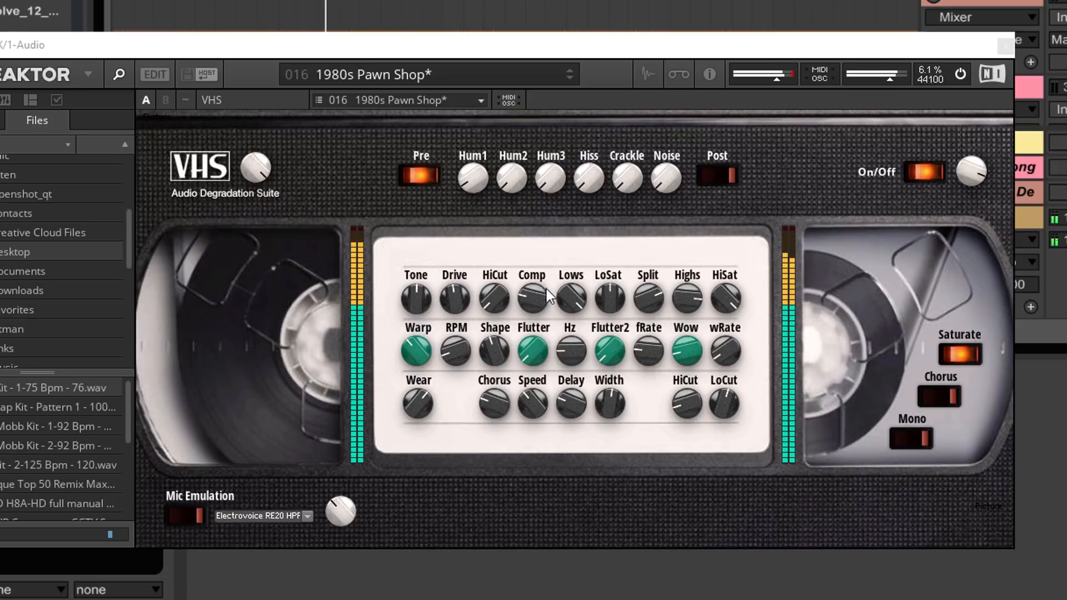
pyautogui.moveTo(687, 350); pyautogui.dragTo(686, 313)
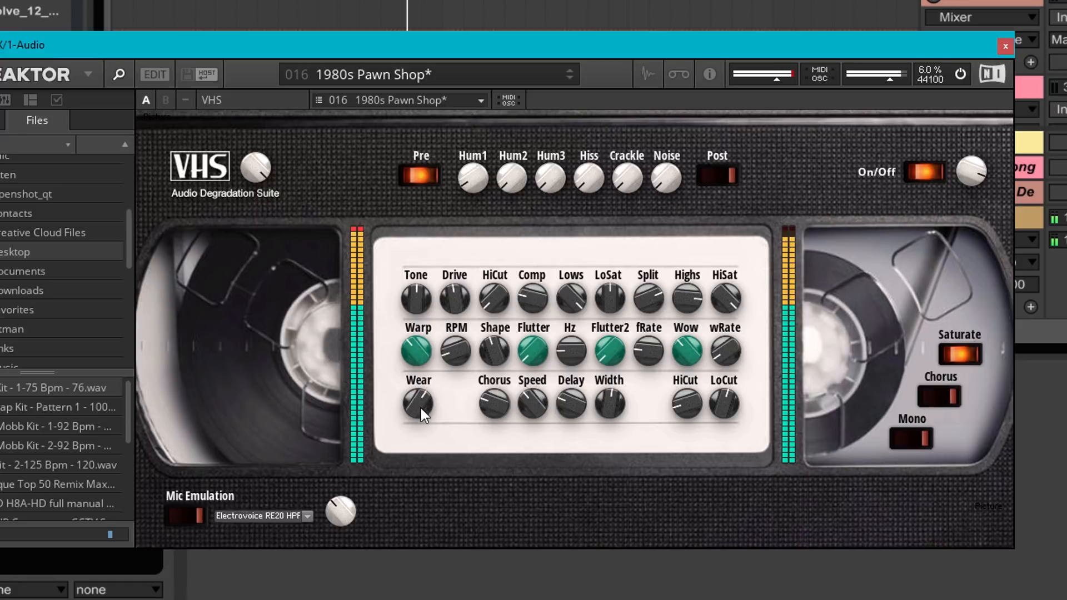
pyautogui.moveTo(421, 408); pyautogui.dragTo(428, 432)
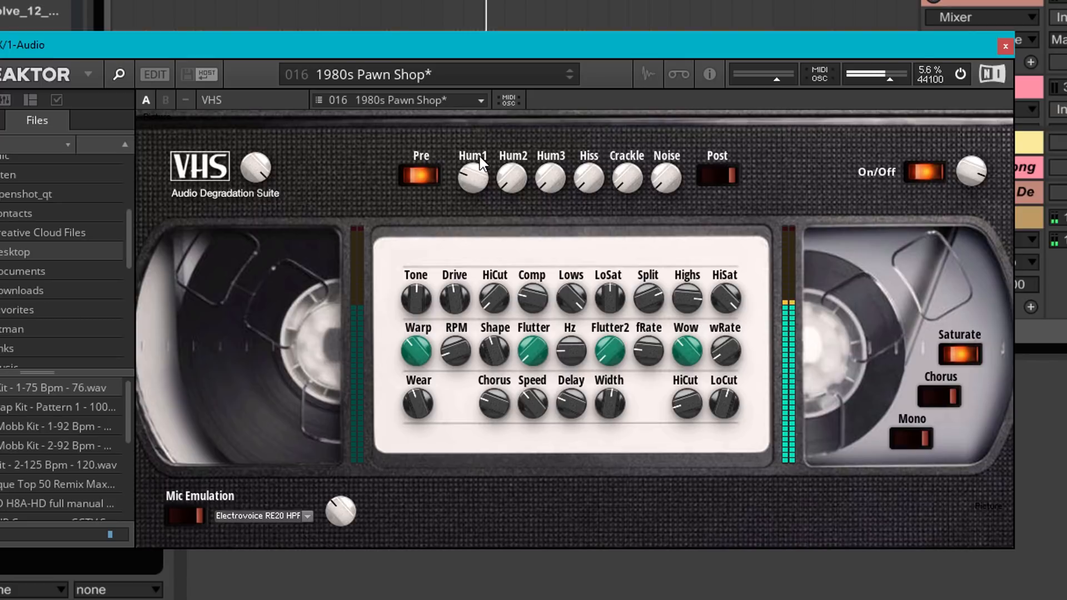
# Adjust the Hum1, Crackle and Noise amounts and start playback from a further point in the song
pyautogui.moveTo(478, 155)
pyautogui.mouseDown()
pyautogui.moveTo(472, 131)
pyautogui.moveTo(472, 157)
pyautogui.mouseUp()
pyautogui.moveTo(665, 145); pyautogui.dragTo(665, 152)
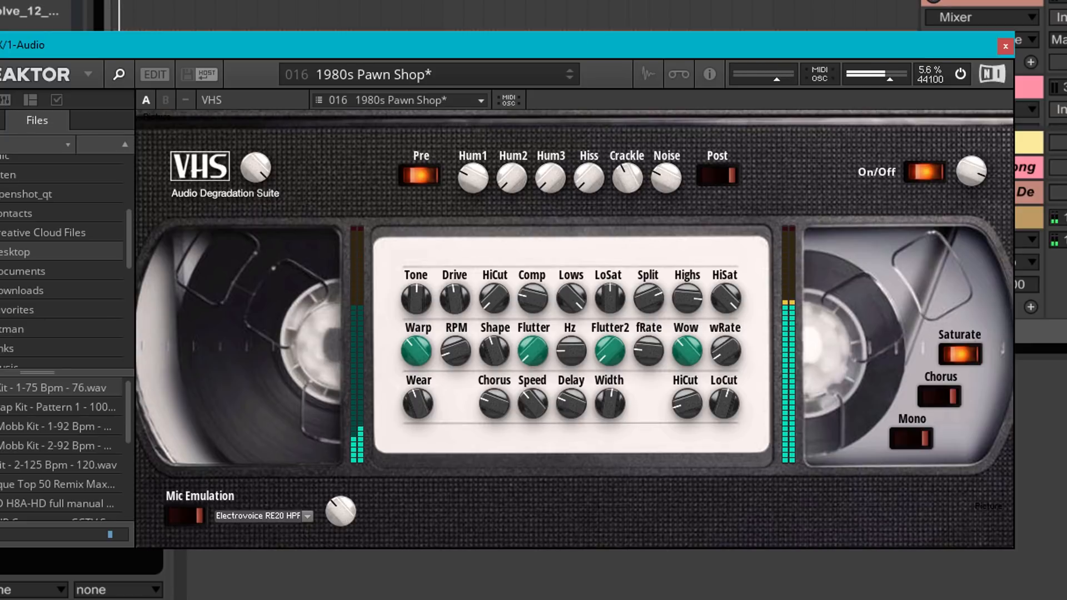
pyautogui.click(504, 16)
pyautogui.press('space')
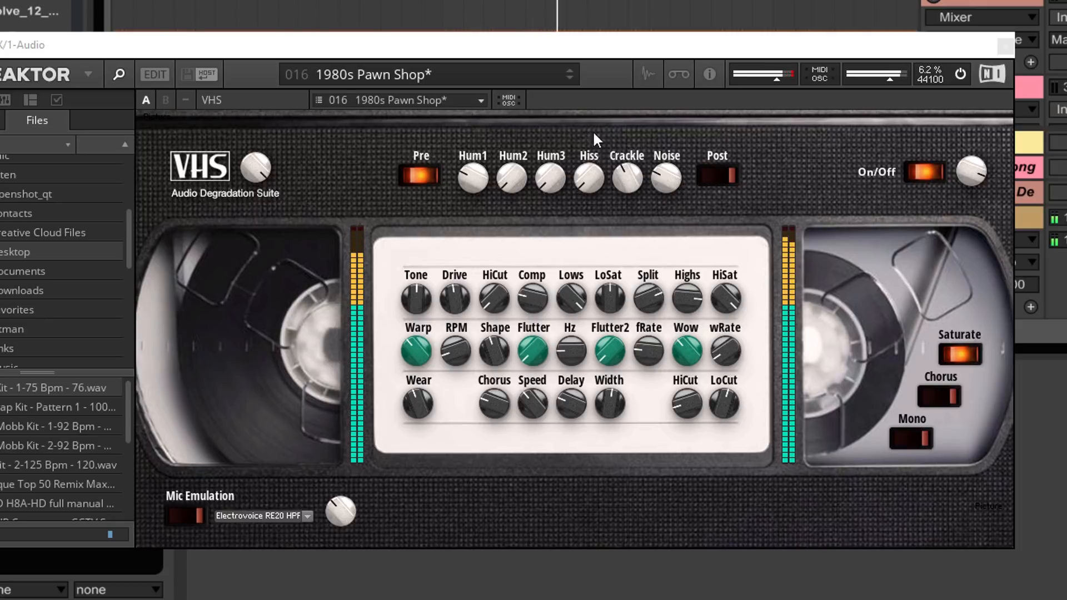
# Raise the Warp, Comp and lower-row HiCut amounts and reduce the Reaktor input level slightly
pyautogui.click(415, 348)
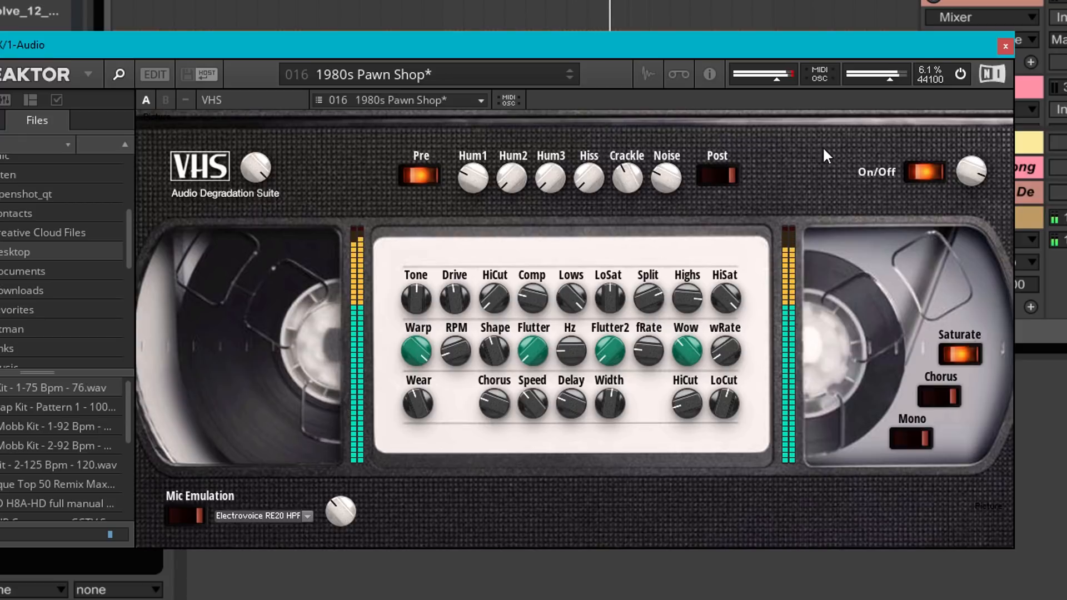
pyautogui.moveTo(775, 78); pyautogui.dragTo(765, 77)
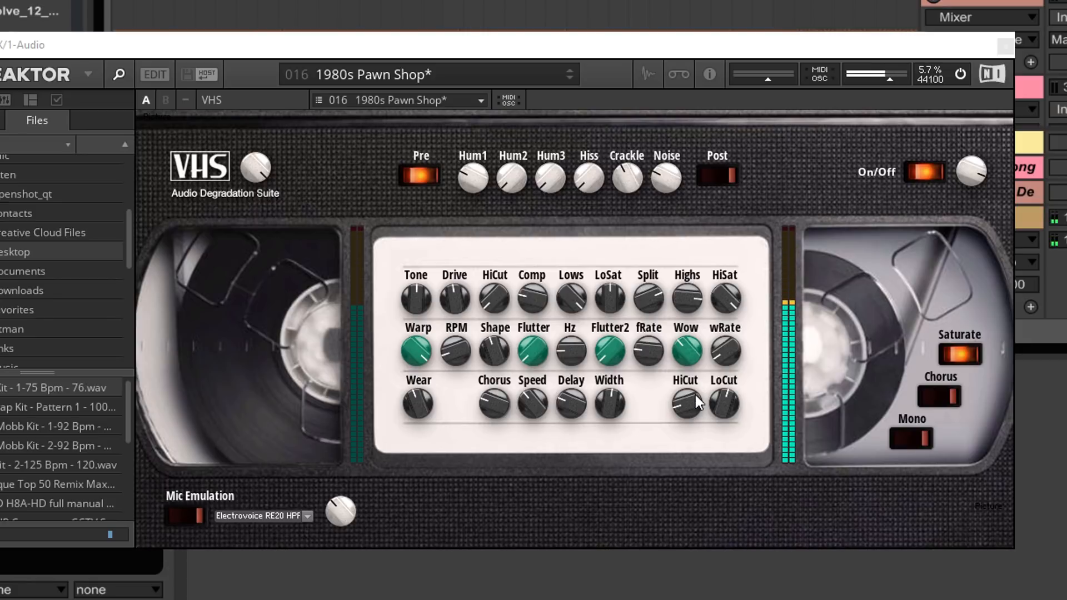
pyautogui.moveTo(692, 396); pyautogui.dragTo(676, 283)
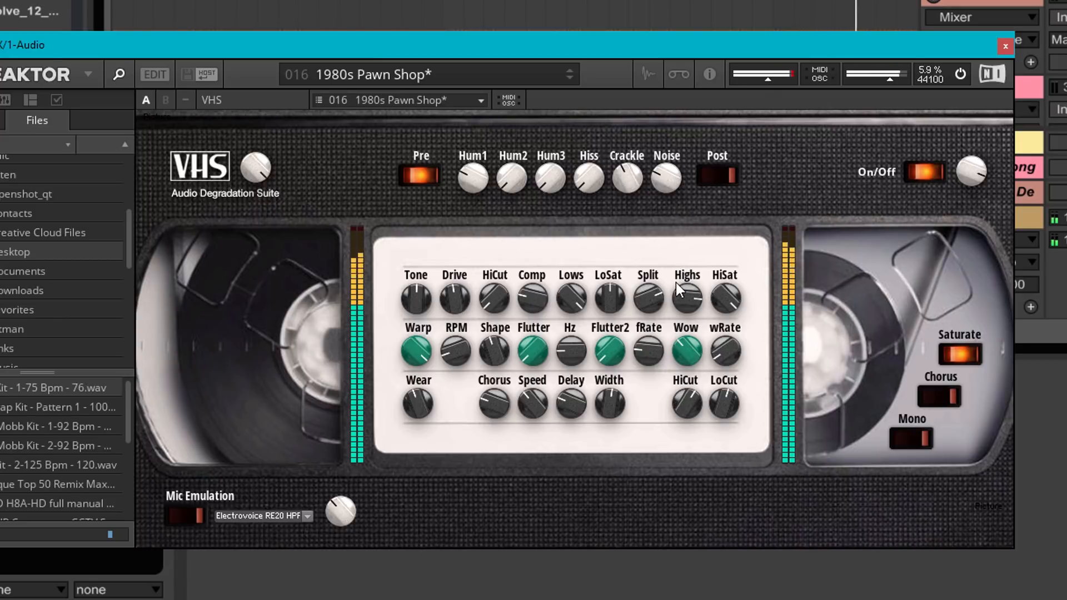
pyautogui.moveTo(413, 375); pyautogui.dragTo(415, 388)
pyautogui.moveTo(534, 295); pyautogui.dragTo(531, 264)
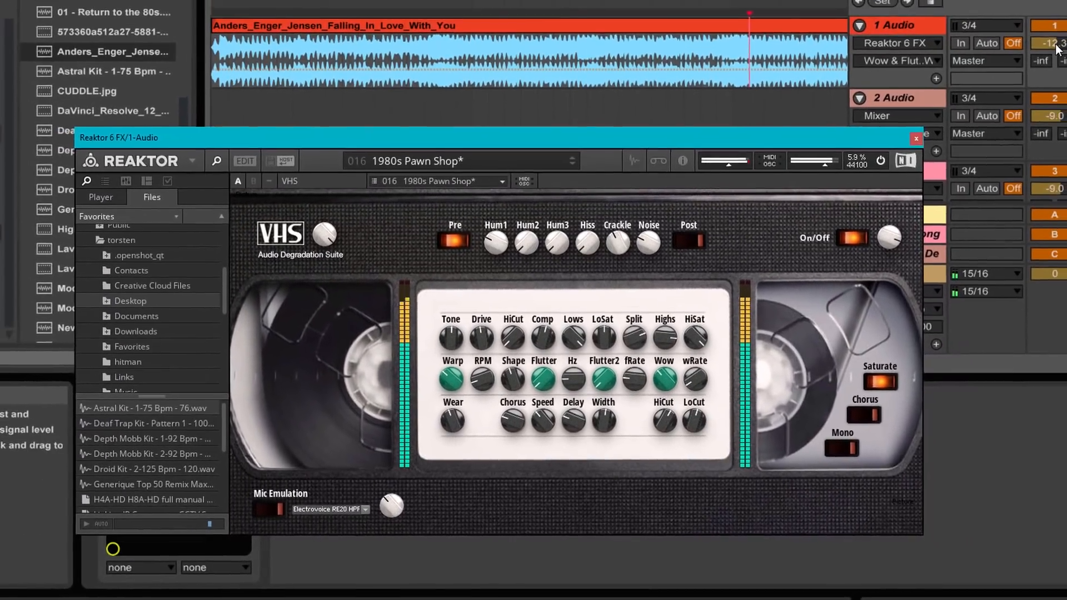
# Raise the 1 Audio track volume to -11.6 dB and move the Reaktor window clear of the track mixer
pyautogui.moveTo(1050, 49); pyautogui.dragTo(1034, 68)
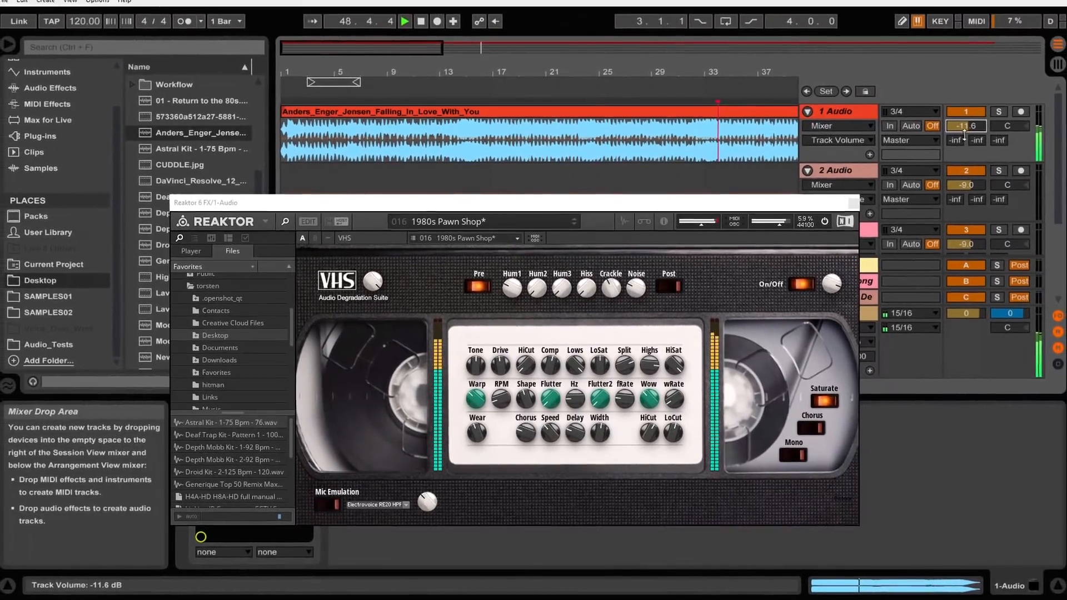
pyautogui.moveTo(771, 212); pyautogui.dragTo(682, 208)
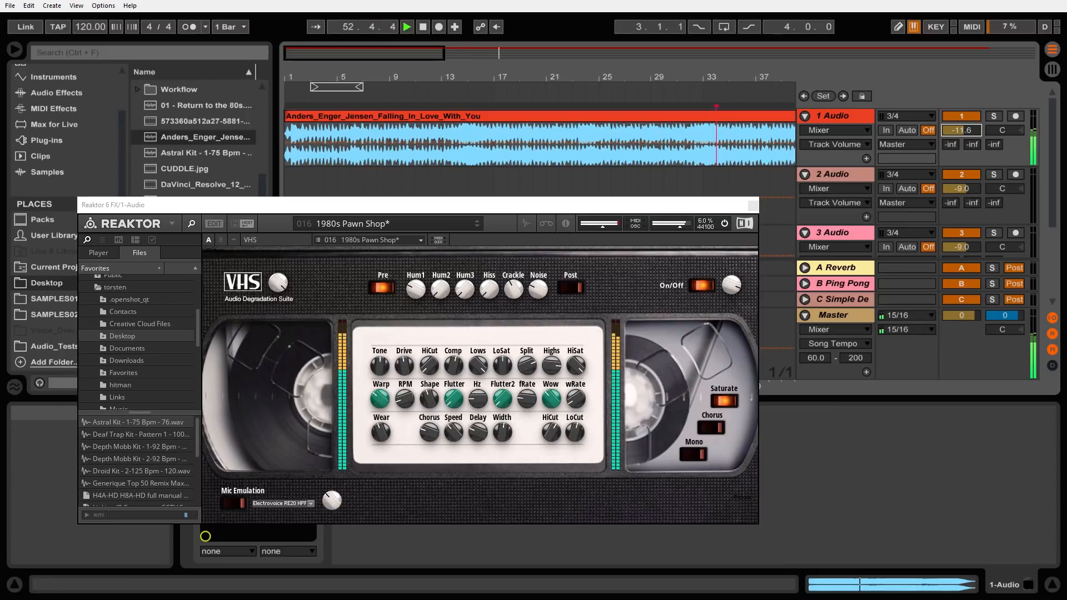
pyautogui.click(562, 209)
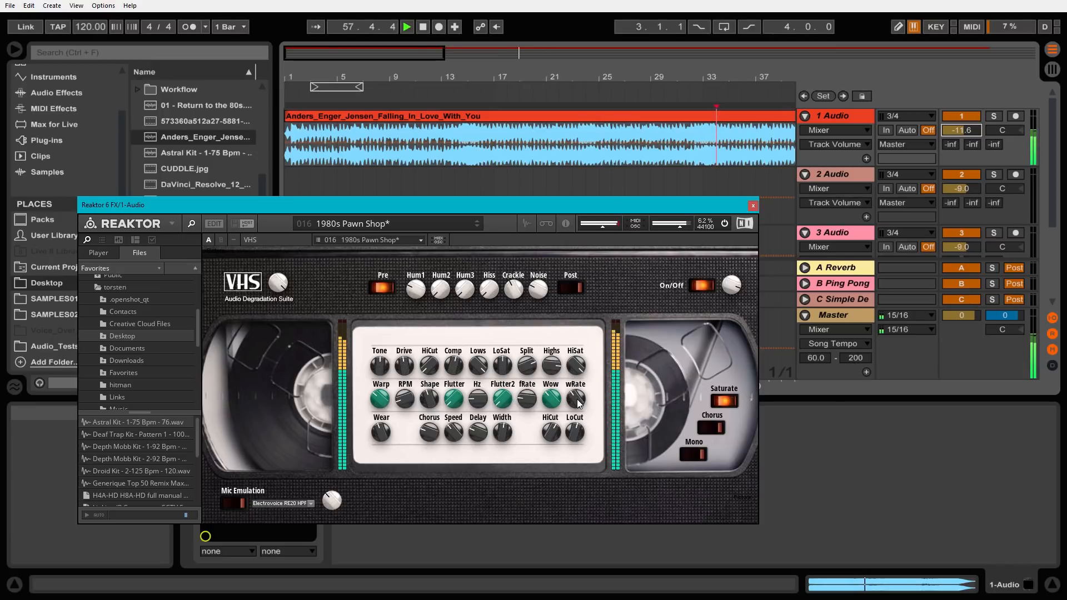
# Audition the song with the BBC Marconi type B mic emulation and switch the emulation back off
pyautogui.press('space')
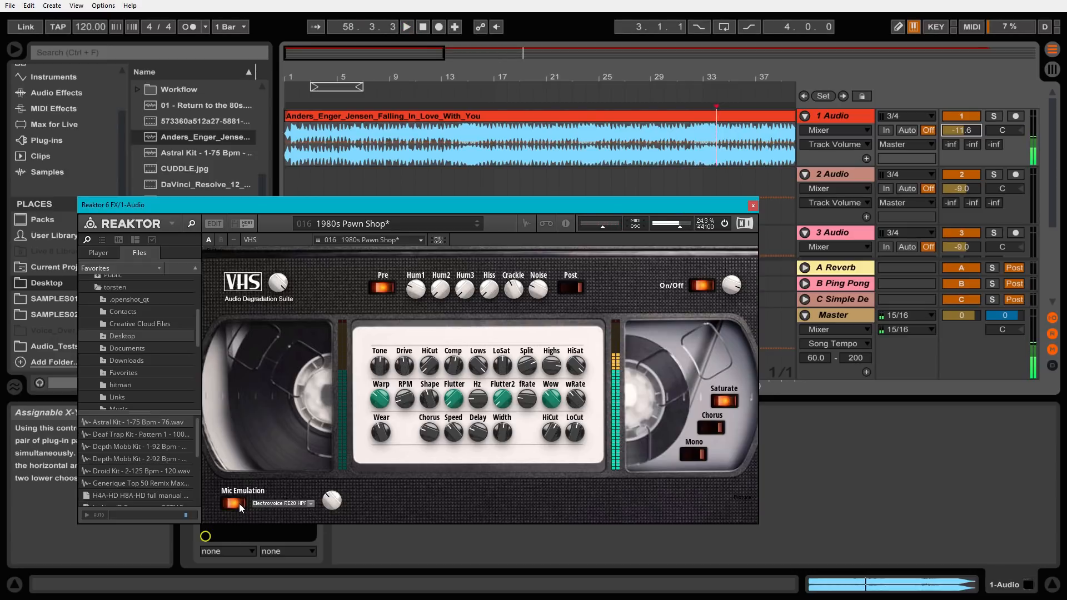
pyautogui.click(309, 504)
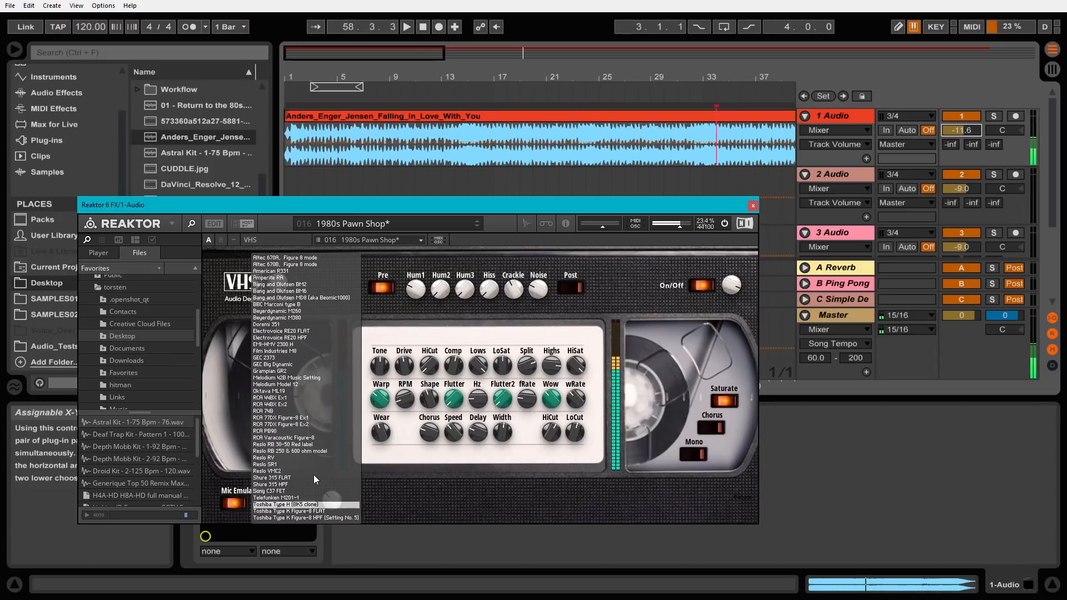
pyautogui.click(278, 304)
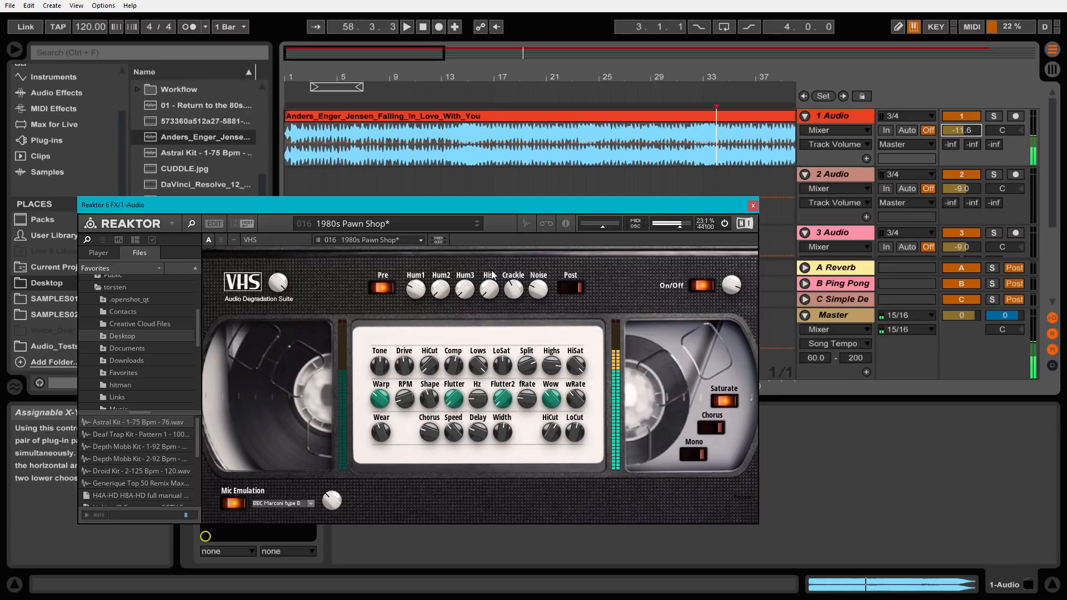
pyautogui.press('space')
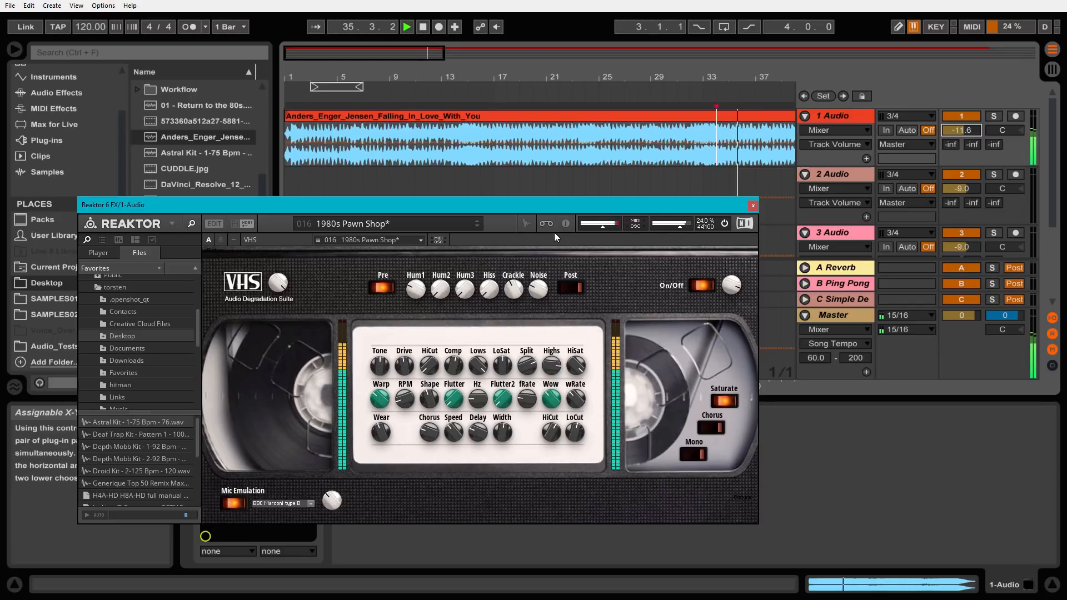
pyautogui.click(233, 503)
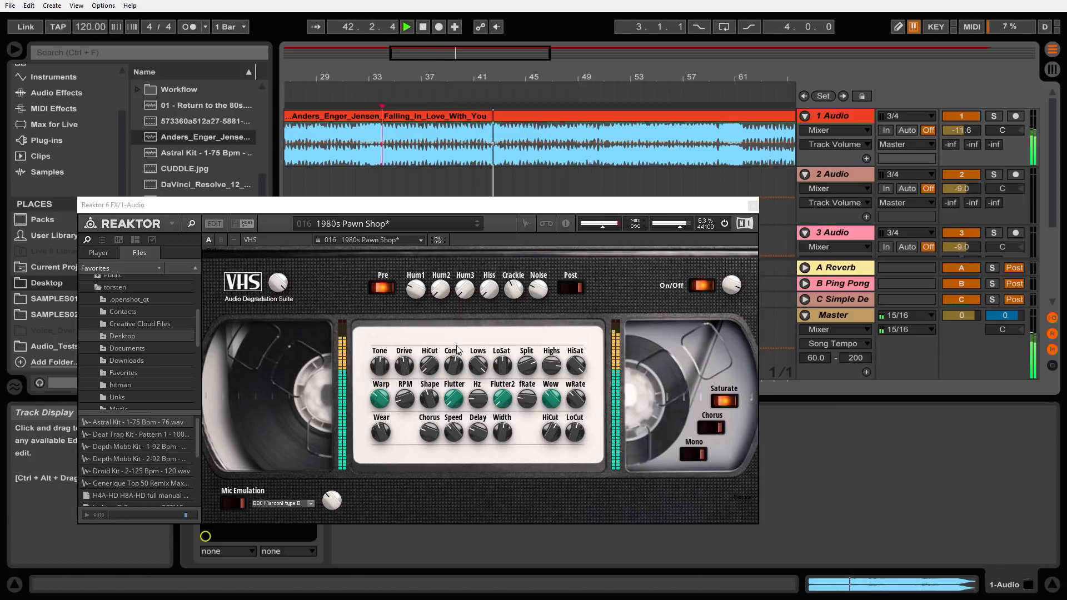
# Dip the 1 Audio track volume to -27.3 dB and bring it back up to -13.7 dB
pyautogui.moveTo(961, 130); pyautogui.dragTo(961, 173)
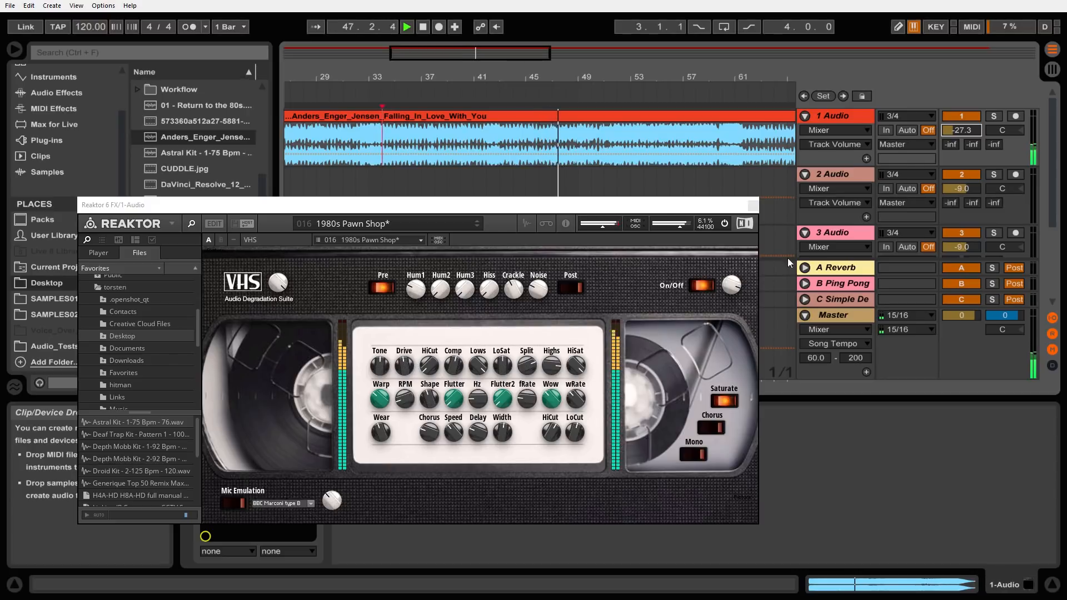
pyautogui.moveTo(960, 131); pyautogui.dragTo(959, 111)
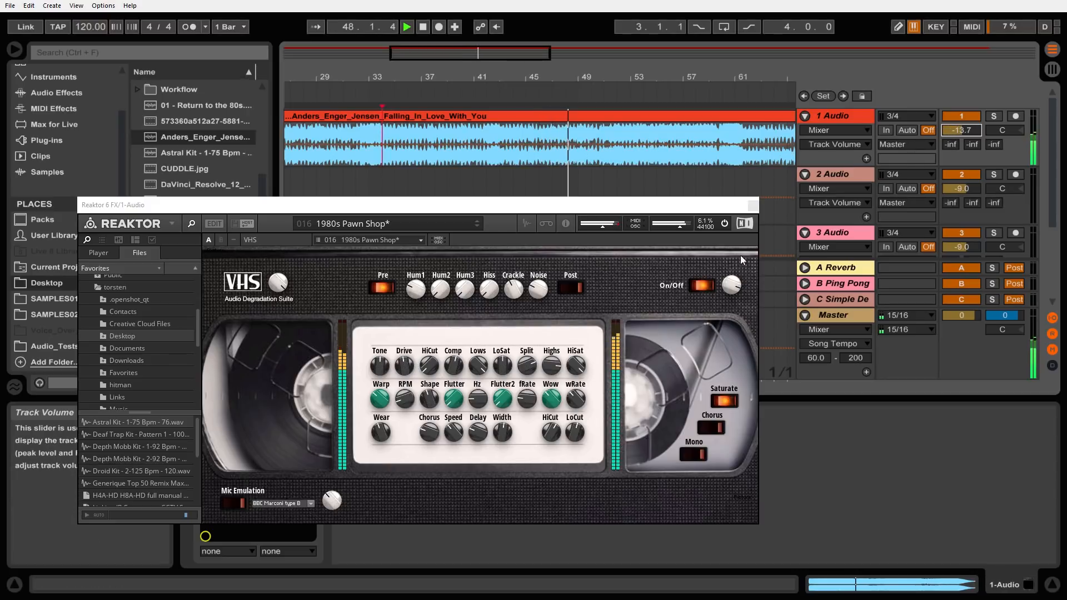
# Point out the Drive, Tone and HiCut controls of the VHS ensemble while the song plays
pyautogui.click(403, 360)
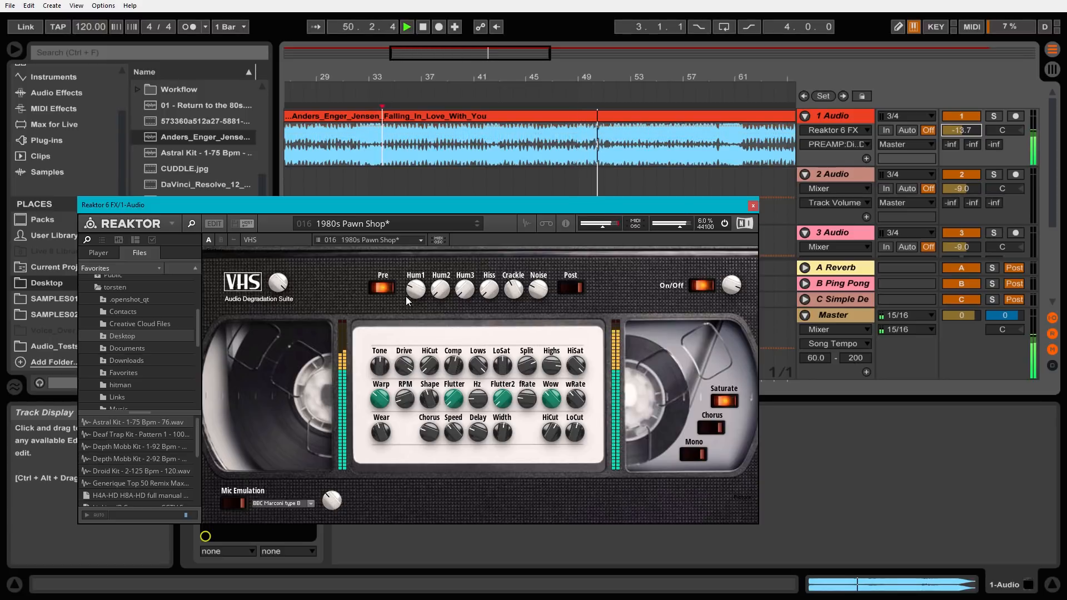
pyautogui.click(381, 368)
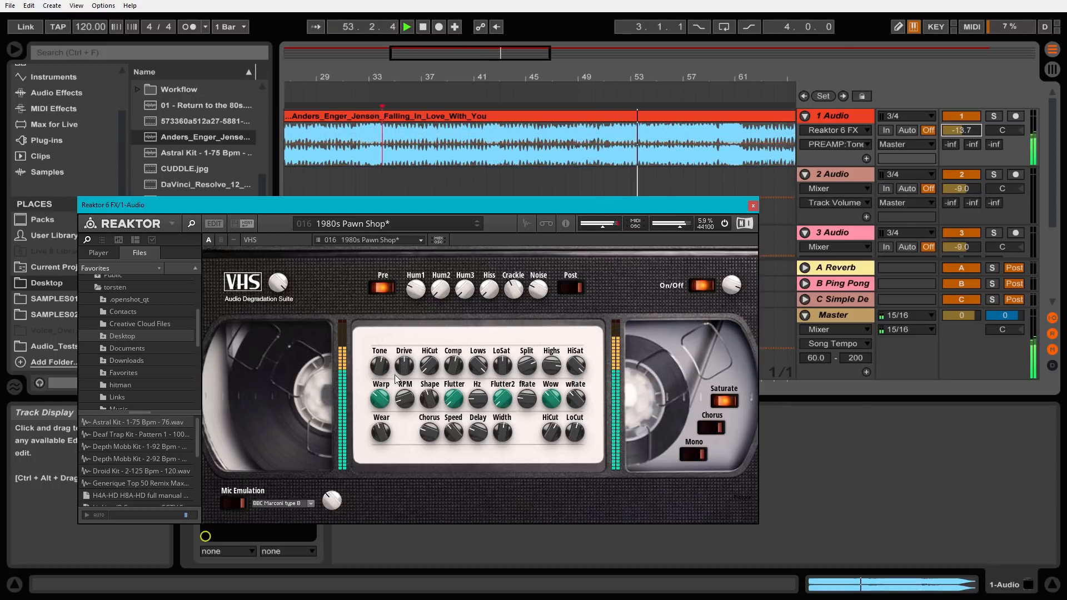
pyautogui.click(431, 364)
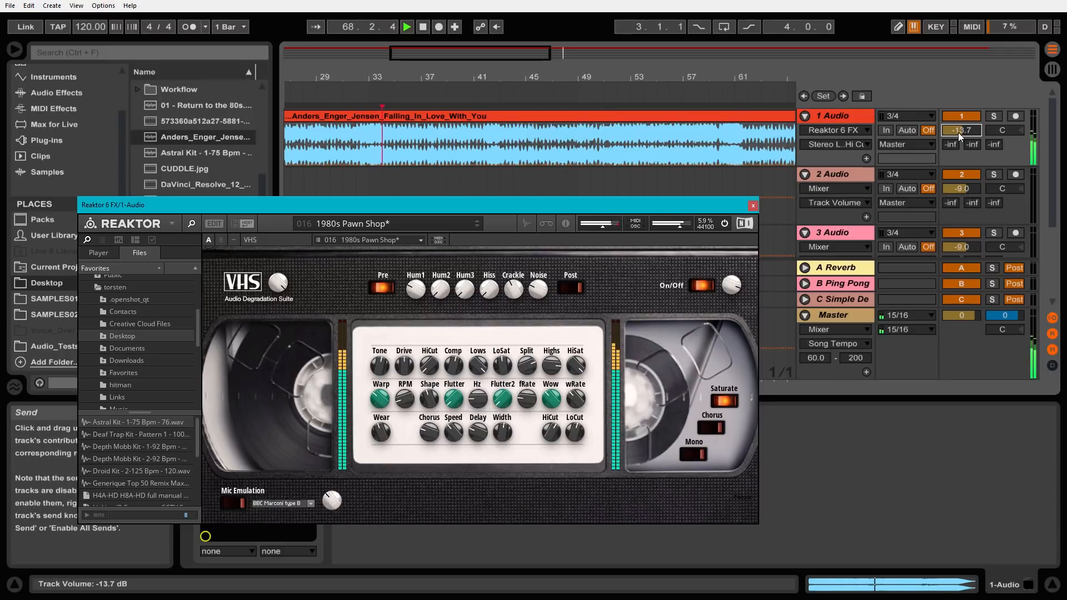
# Lower the 1 Audio track volume to -18.2 dB and point out the Wear control in the VHS ensemble
pyautogui.moveTo(958, 133); pyautogui.dragTo(957, 151)
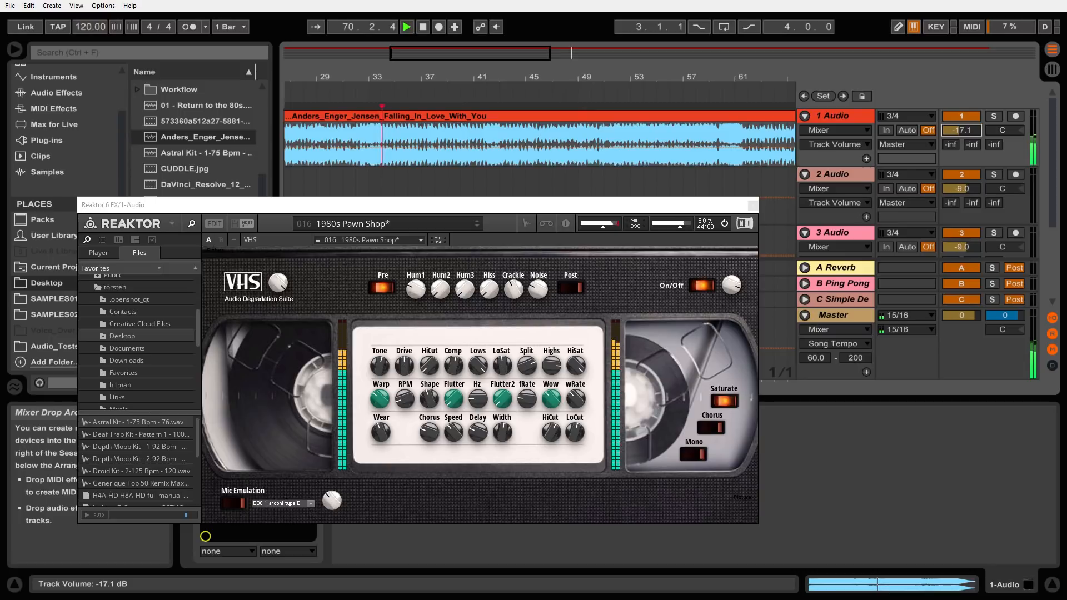
pyautogui.moveTo(958, 132); pyautogui.dragTo(958, 125)
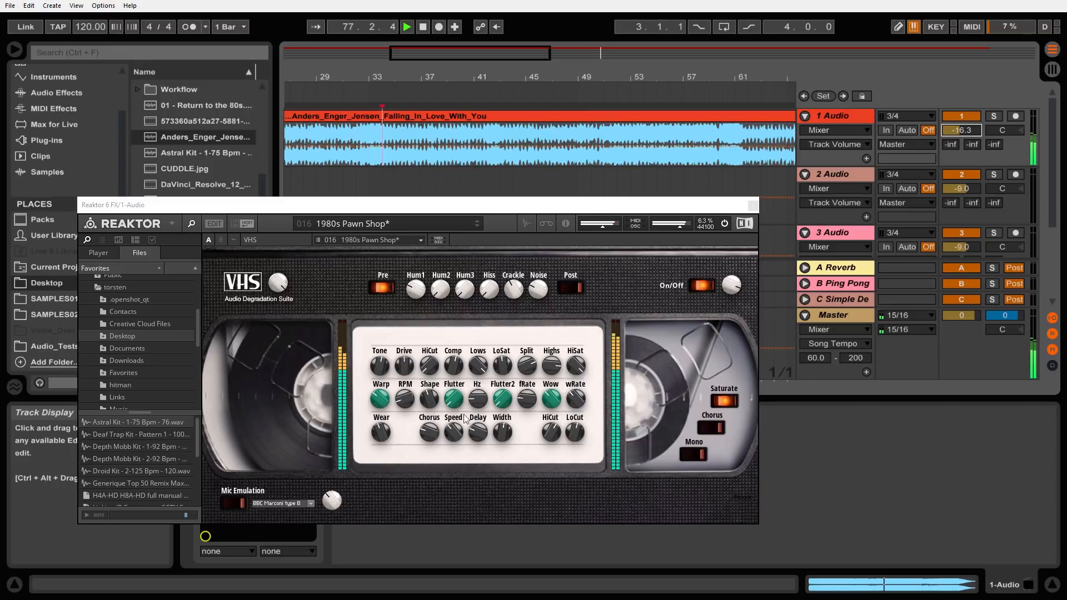
pyautogui.click(381, 435)
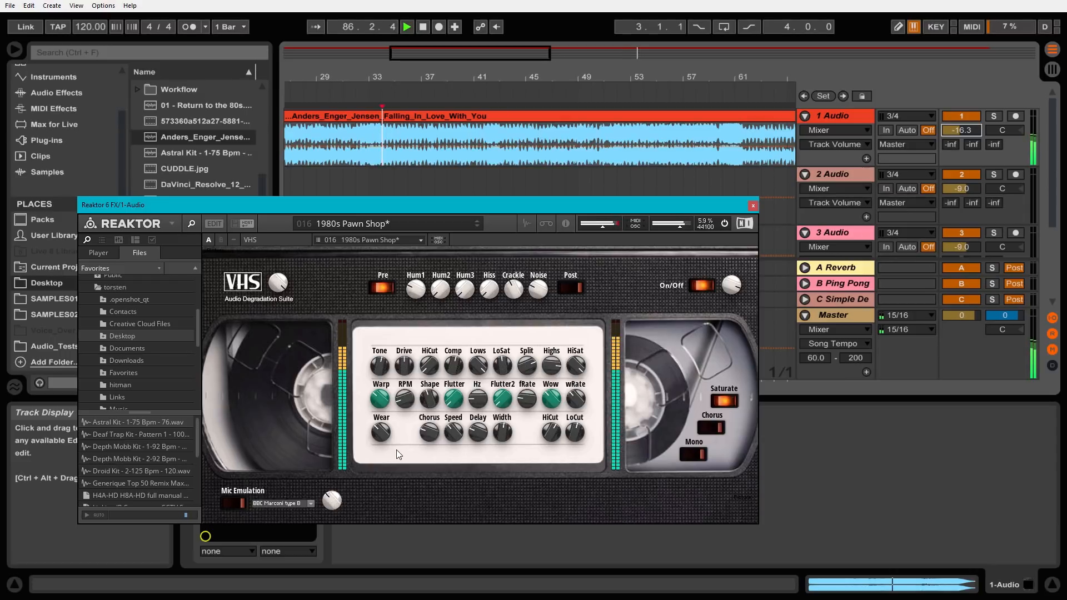
pyautogui.moveTo(958, 131); pyautogui.dragTo(957, 137)
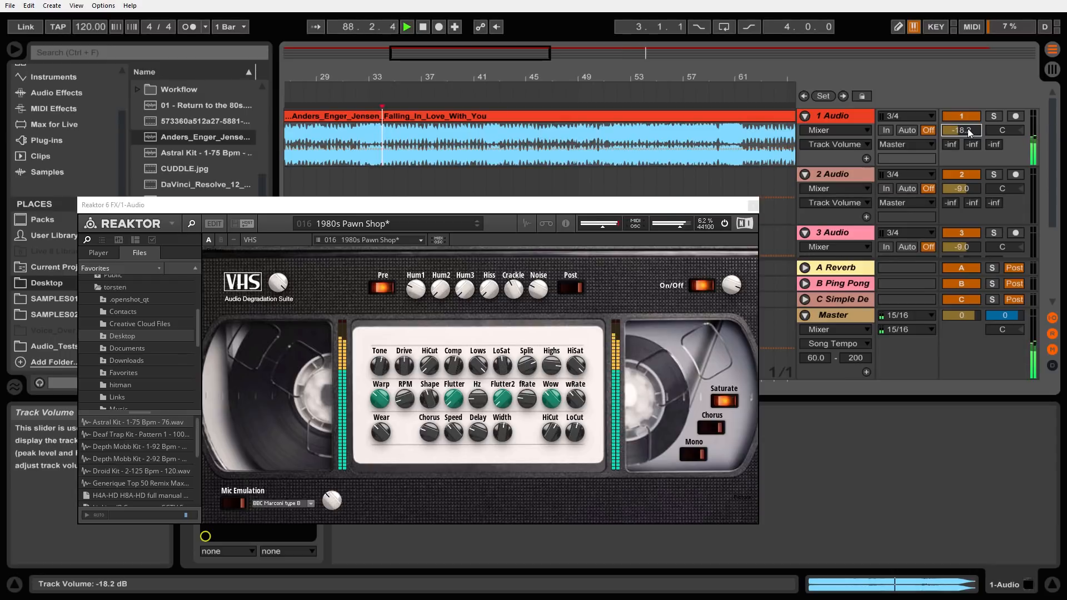
# Raise the 1 Audio track volume to -6.2 dB to hear the effect and fade it down to -22.3 dB
pyautogui.moveTo(968, 128); pyautogui.dragTo(968, 124)
pyautogui.moveTo(961, 130); pyautogui.dragTo(961, 121)
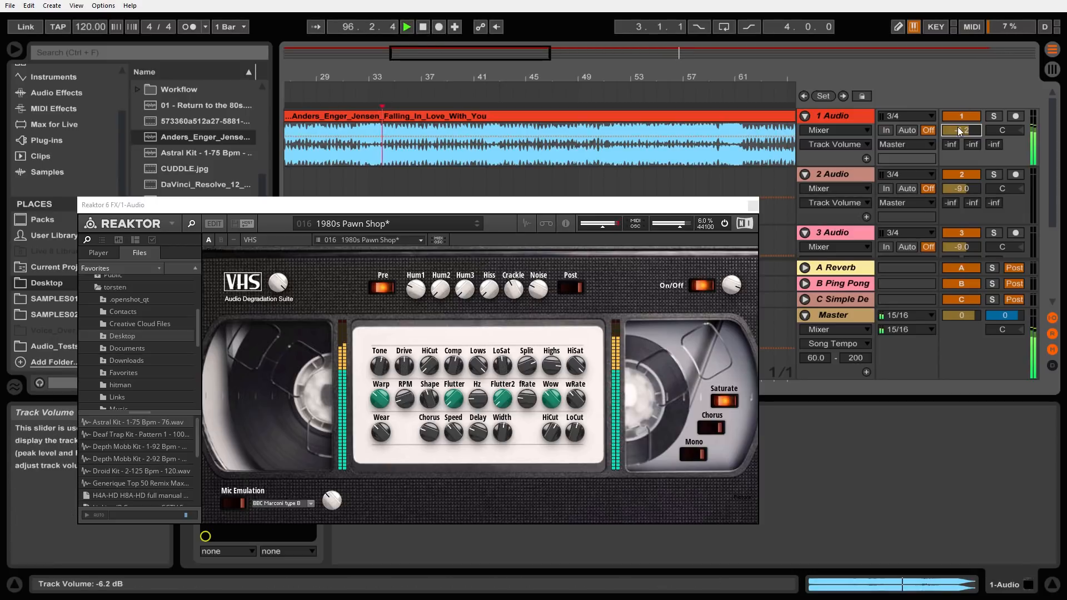
pyautogui.moveTo(964, 130); pyautogui.dragTo(964, 167)
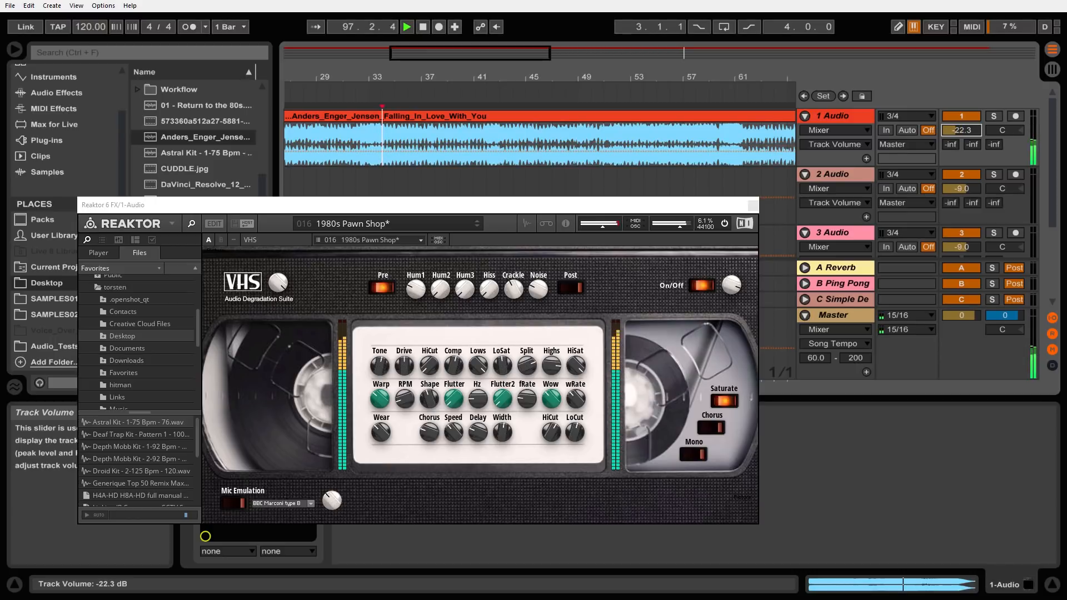
# Bypass the VHS effect with its own On/Off switch and set the 1 Audio track volume to -25.0 dB
pyautogui.click(701, 284)
pyautogui.moveTo(956, 131)
pyautogui.mouseDown()
pyautogui.moveTo(956, 84)
pyautogui.moveTo(957, 136)
pyautogui.mouseUp()
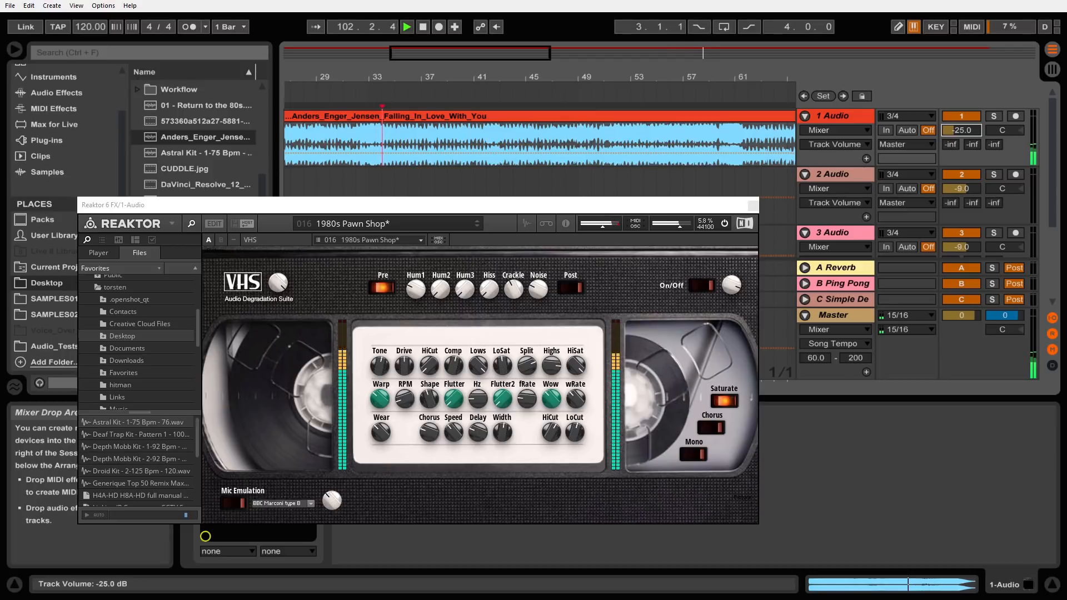